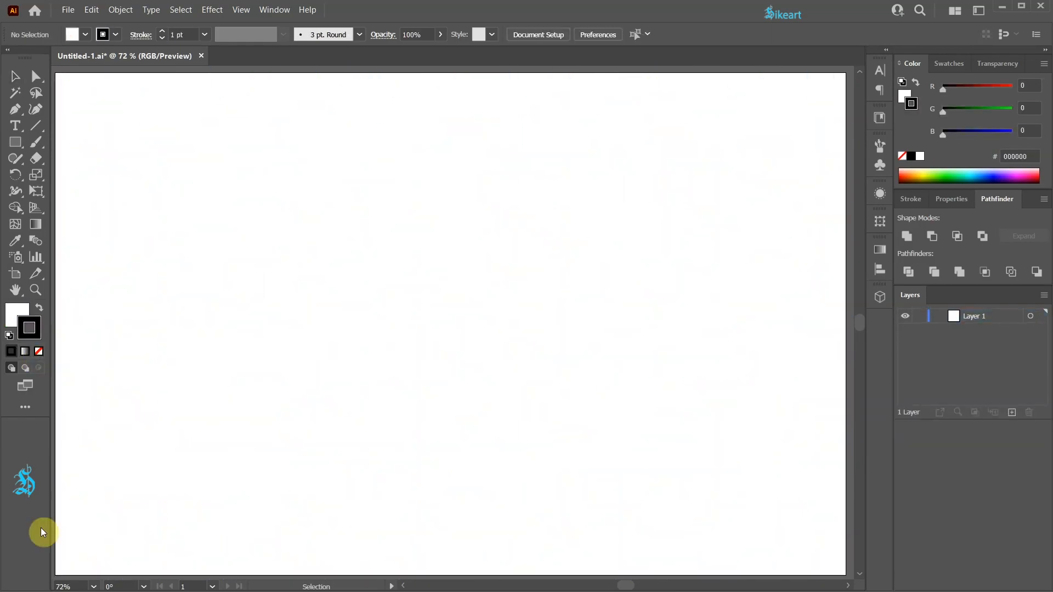
# - Swap the default colours so the fill is black and set the stroke to none
pyautogui.hotkey('shift', 'x')
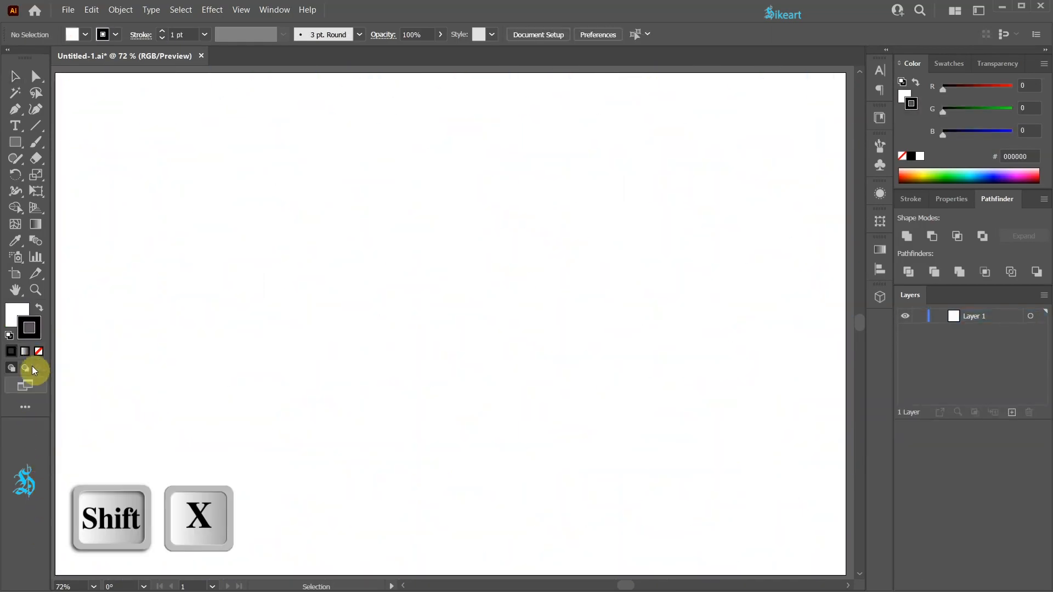
pyautogui.click(38, 309)
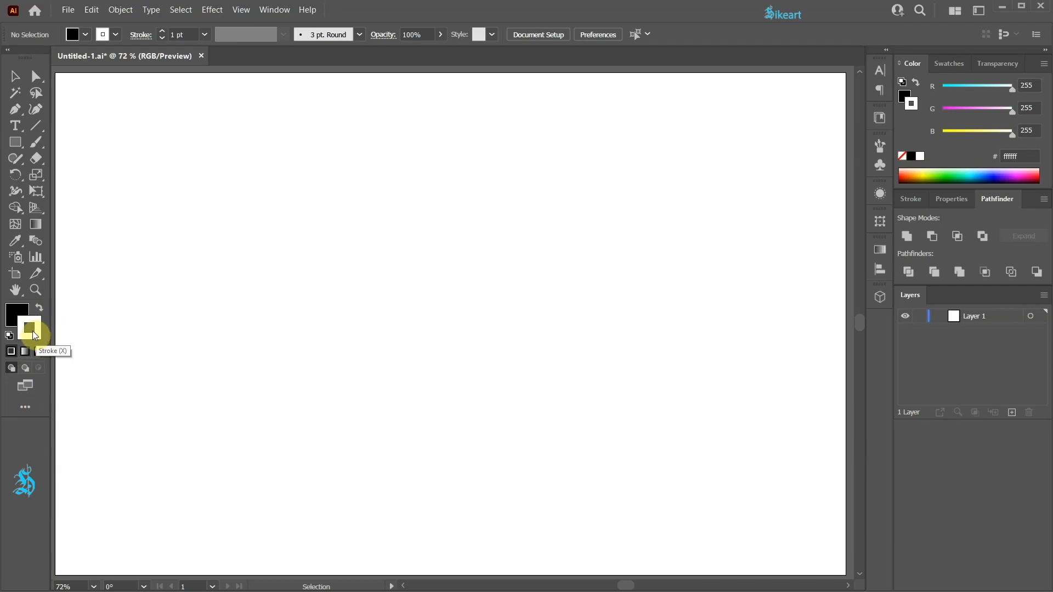
pyautogui.click(39, 351)
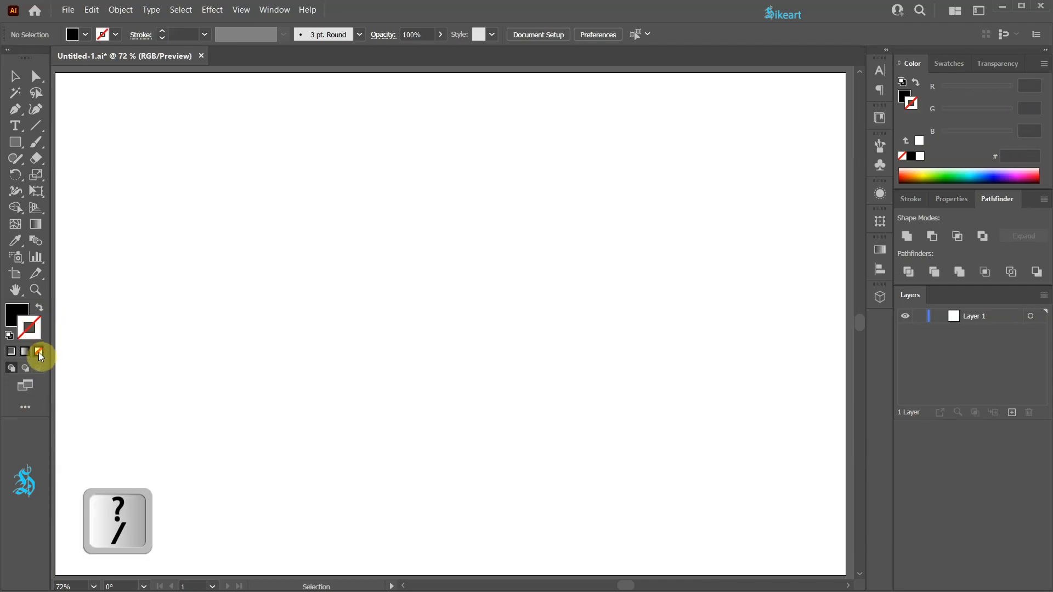
# - Draw an upright black equilateral triangle in the upper-left part of the artboard with the Polygon tool, reducing the sides to three
pyautogui.click(15, 142)
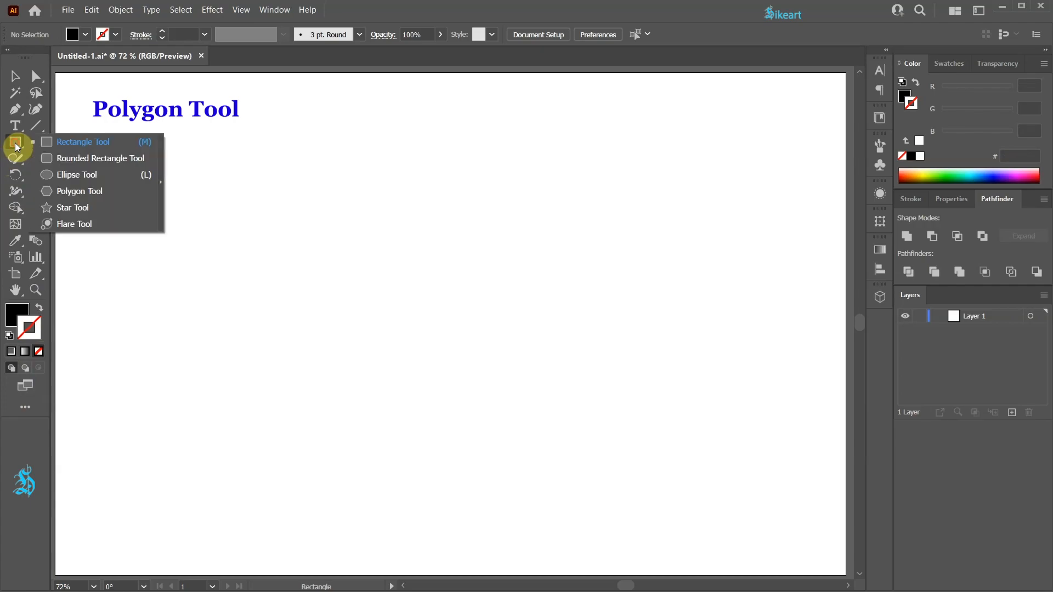
pyautogui.click(124, 193)
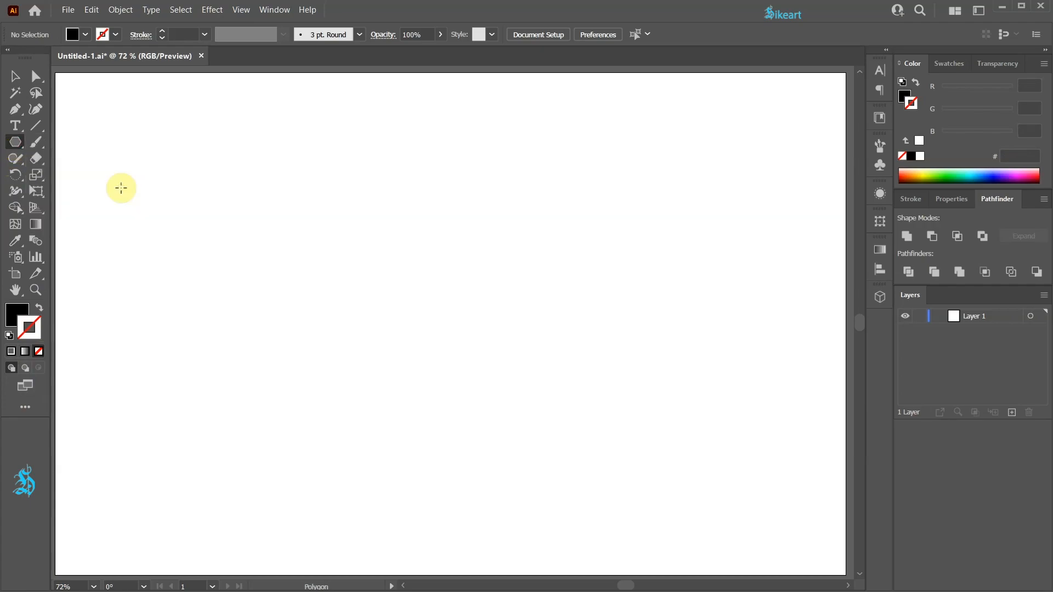
pyautogui.moveTo(277, 257); pyautogui.dragTo(357, 344)
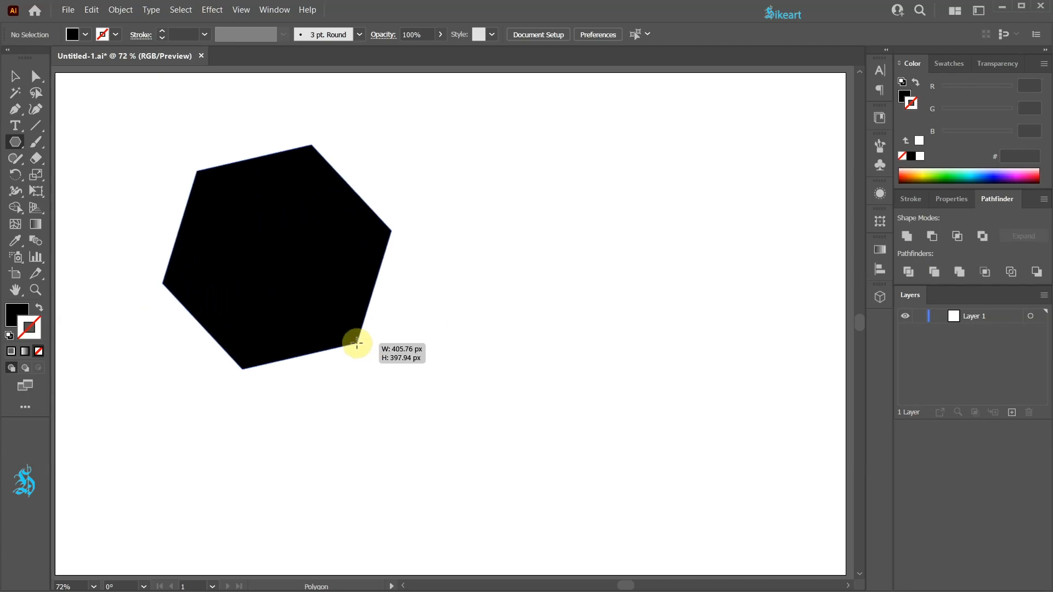
pyautogui.press('Down')
pyautogui.moveTo(356, 343); pyautogui.dragTo(357, 344)
pyautogui.press('Down')
pyautogui.press('Down')
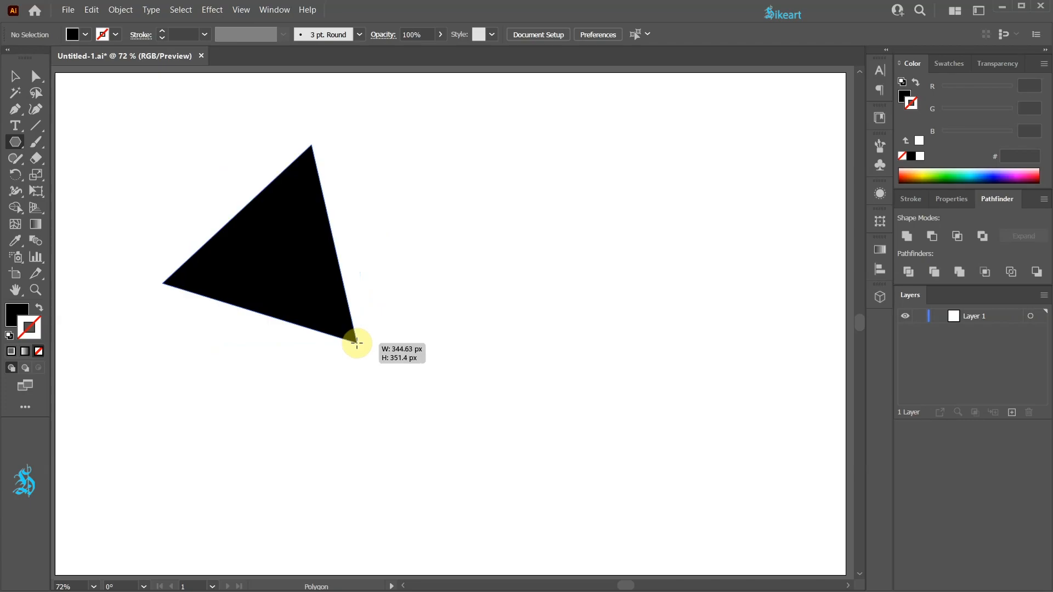
pyautogui.moveTo(357, 343); pyautogui.dragTo(337, 293)
pyautogui.press('shift')
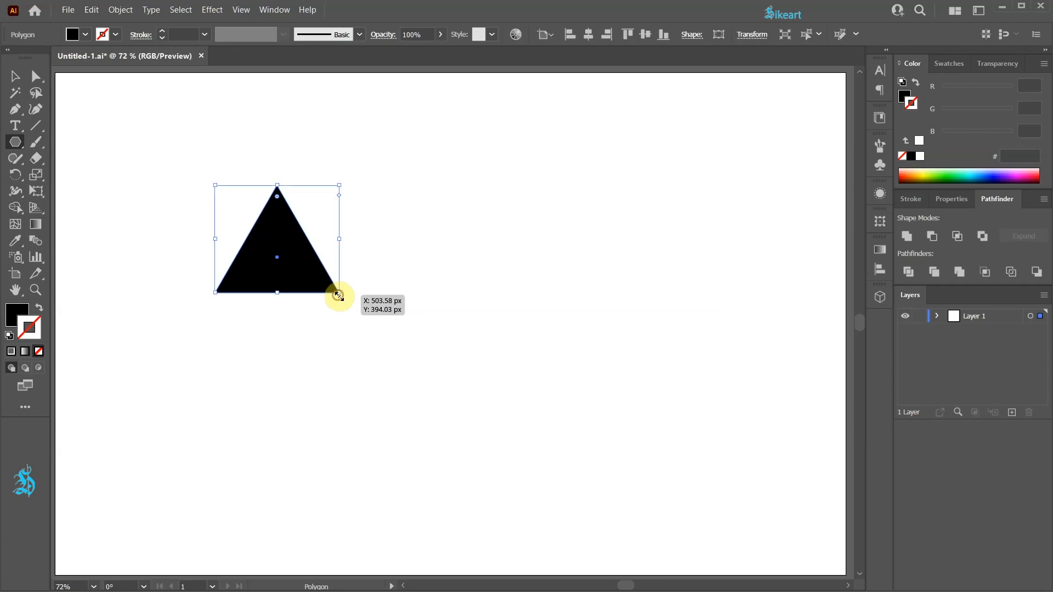
# - Rotate the triangle 90° counterclockwise so that it points left and turn it into a grid repeat
pyautogui.press('v')
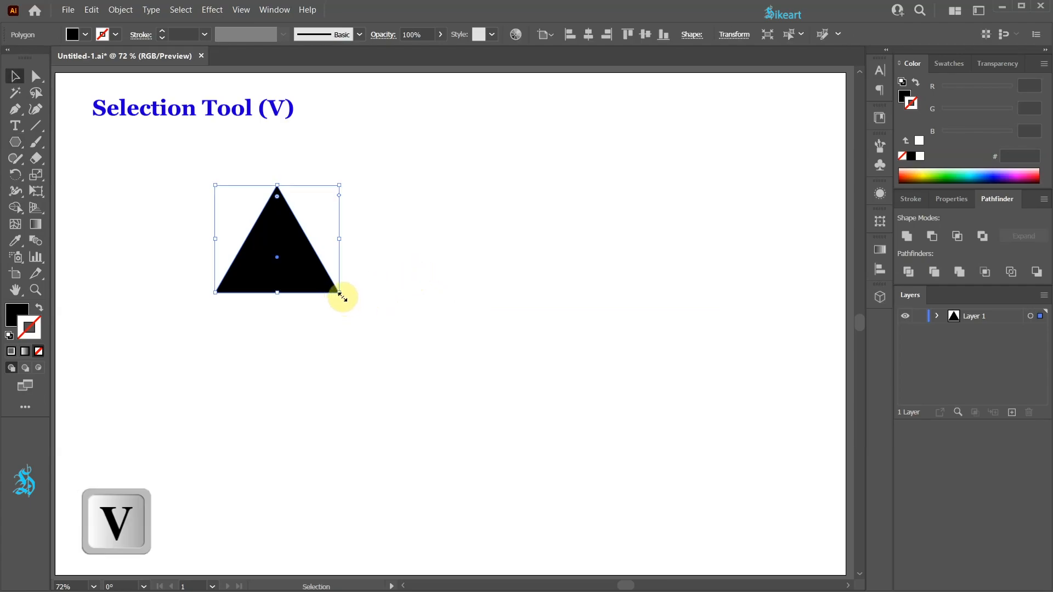
pyautogui.moveTo(344, 298); pyautogui.dragTo(334, 178)
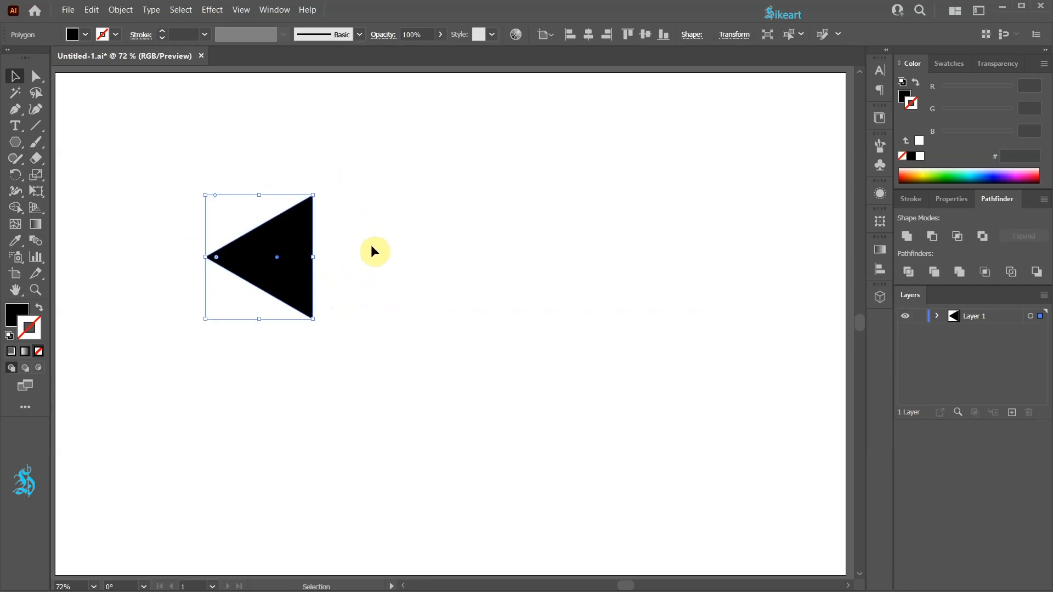
pyautogui.click(121, 10)
pyautogui.moveTo(162, 310)
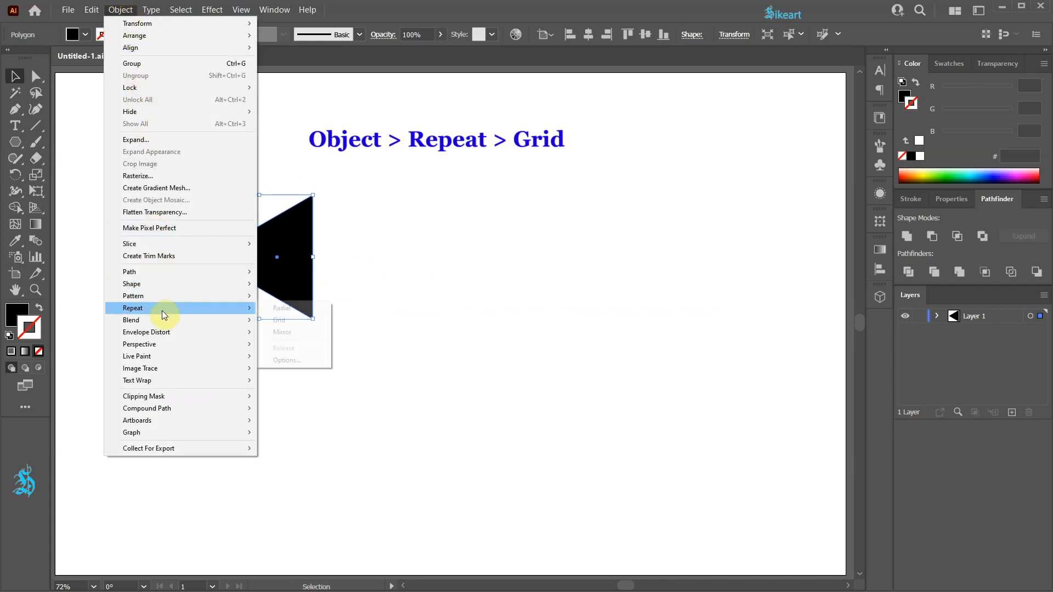
pyautogui.click(284, 321)
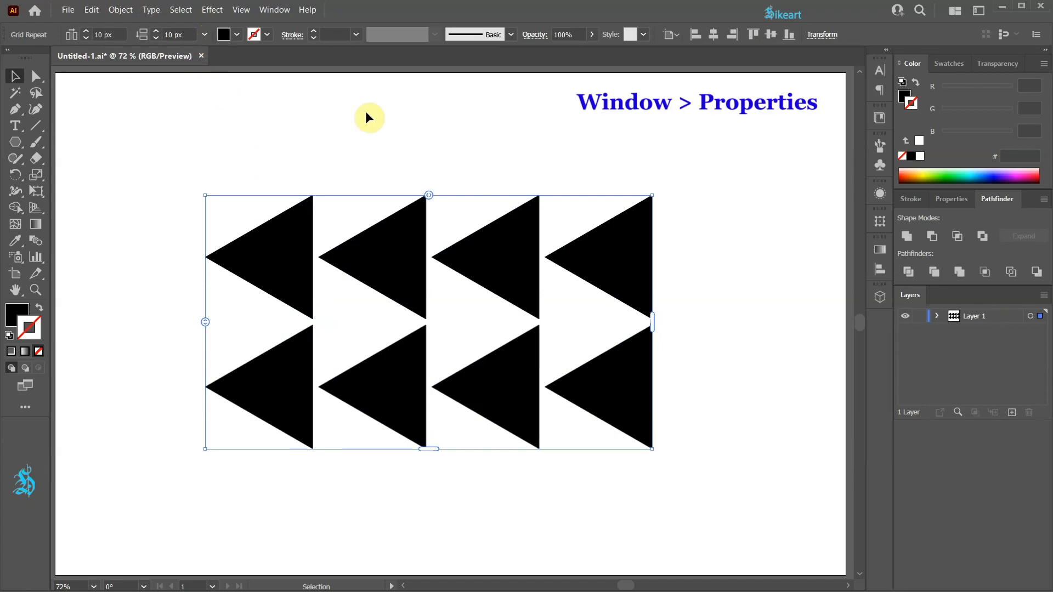
# - Set the grid type of the triangle repeat to Brick by Column
pyautogui.click(934, 199)
pyautogui.scroll(-5, 965, 433)
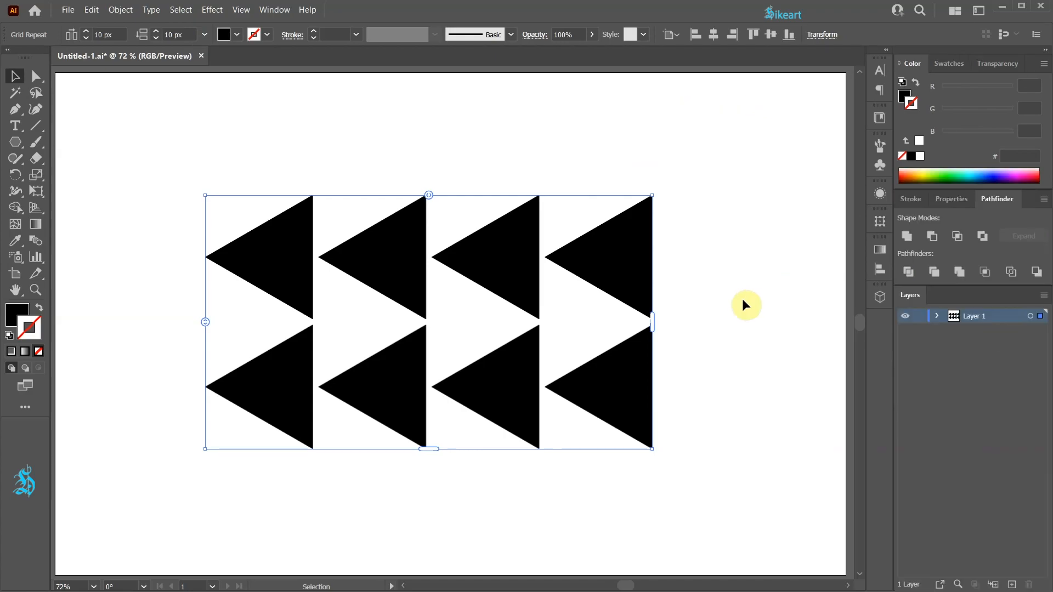
pyautogui.click(205, 35)
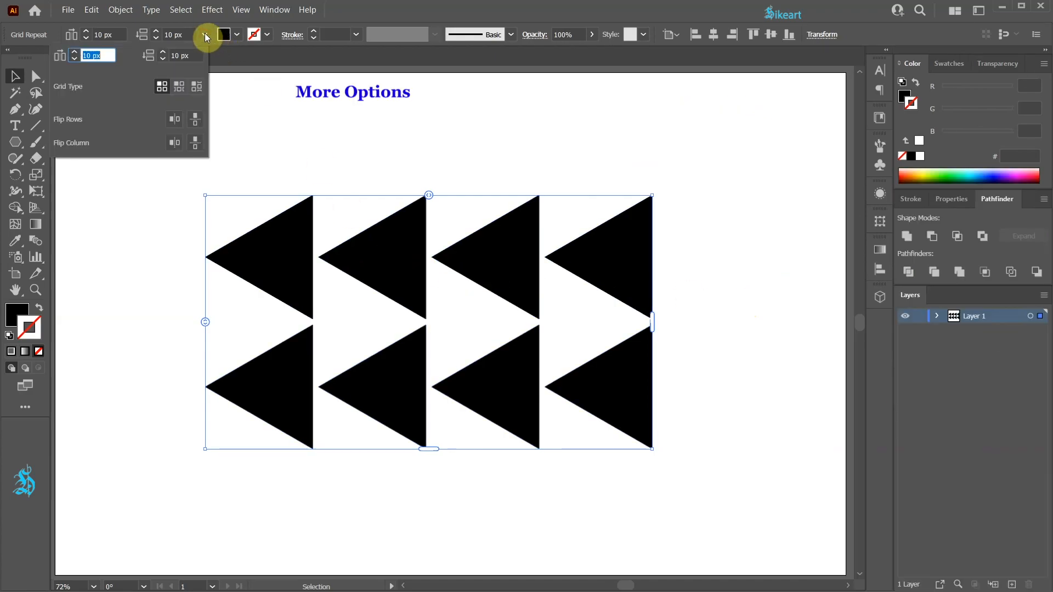
pyautogui.click(195, 87)
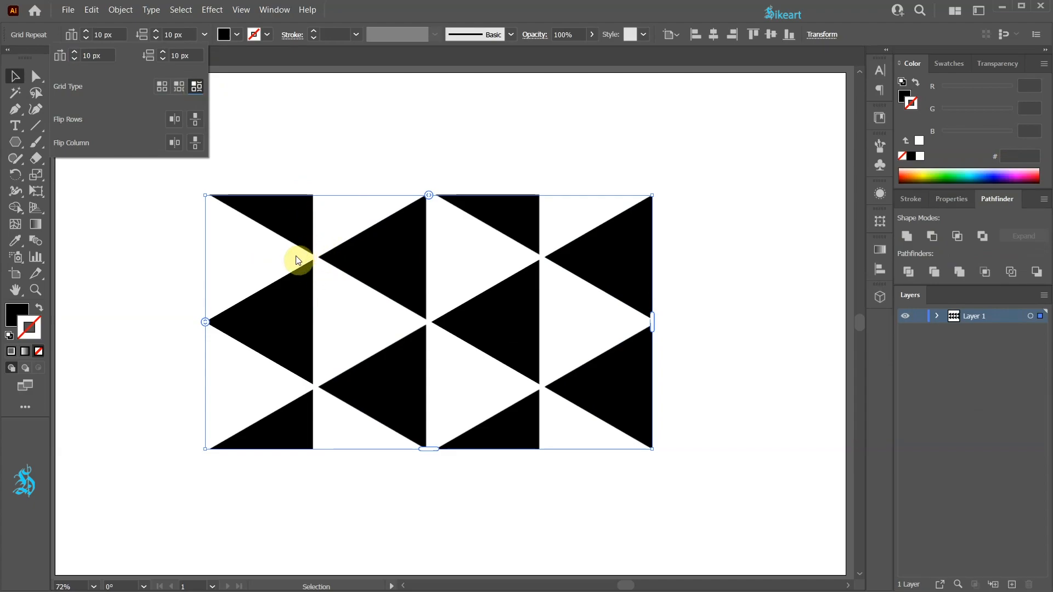
# - Set both the vertical and the horizontal spacing of the grid repeat to 0 px
pyautogui.moveTo(180, 56); pyautogui.dragTo(164, 59)
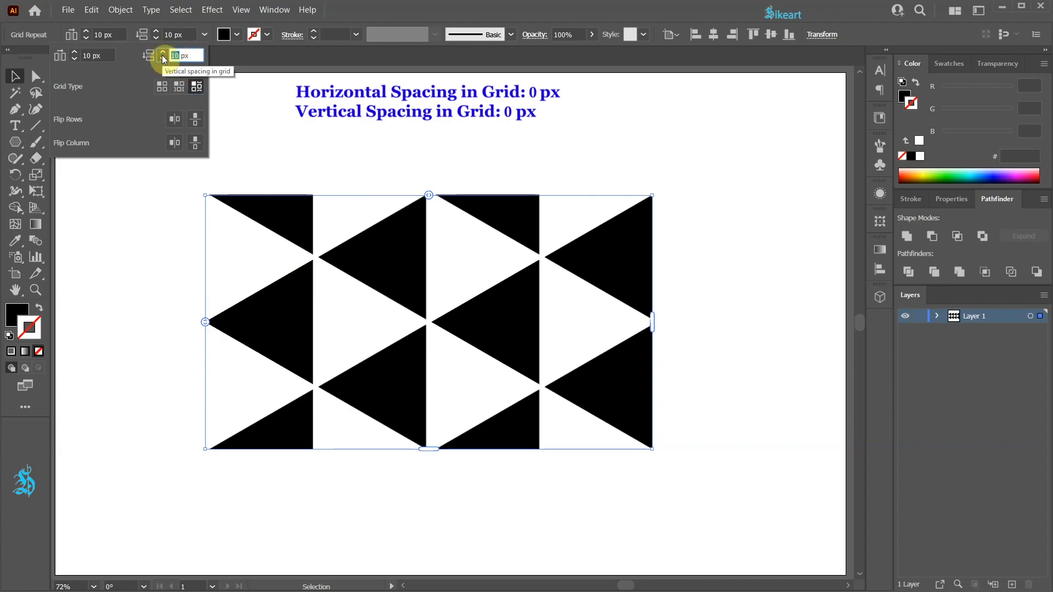
pyautogui.write('0')
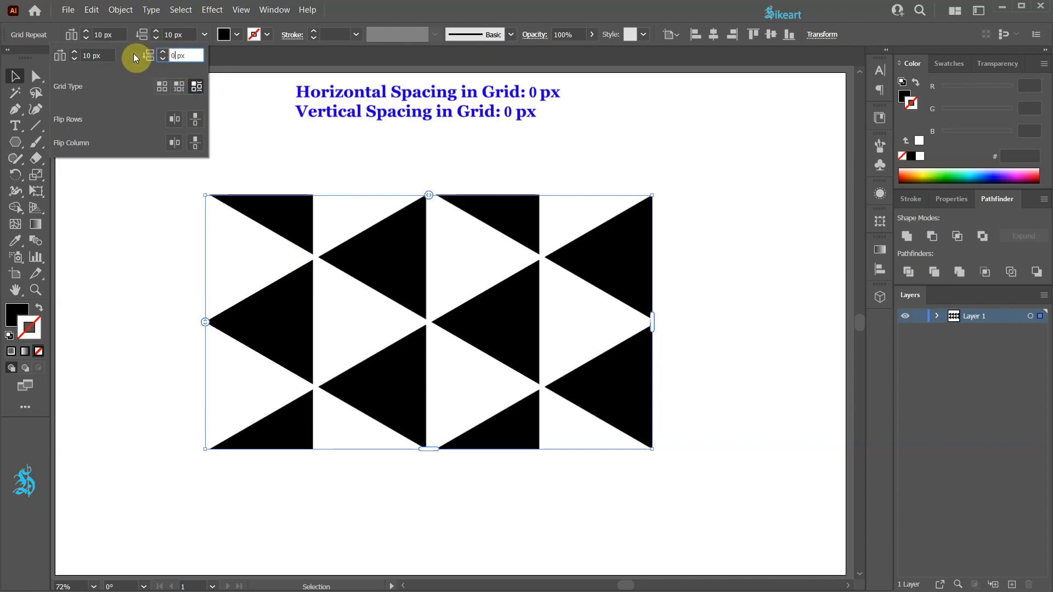
pyautogui.moveTo(93, 55); pyautogui.dragTo(70, 57)
pyautogui.write('0')
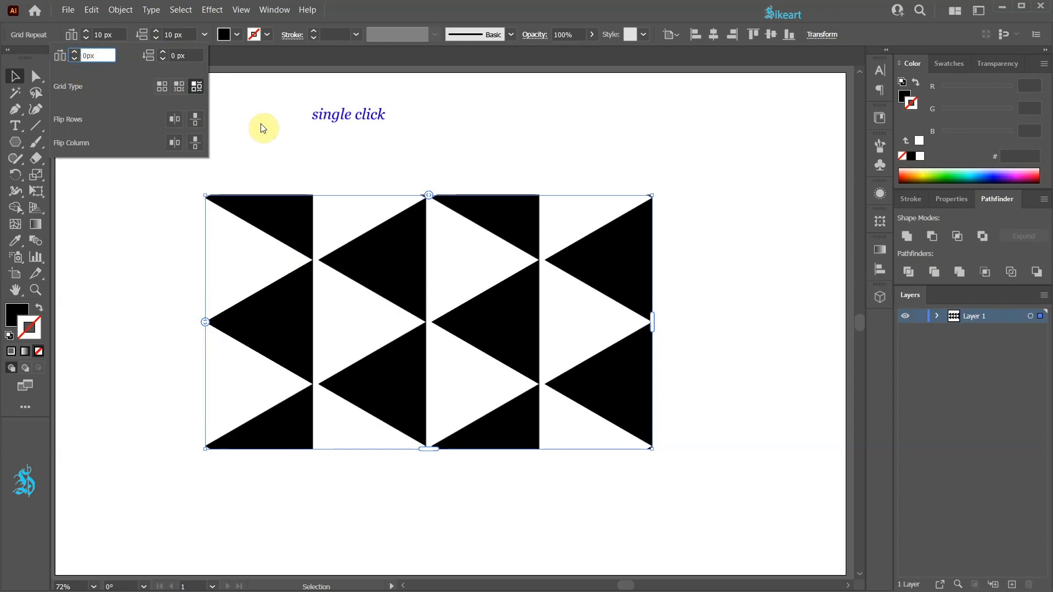
pyautogui.click(284, 120)
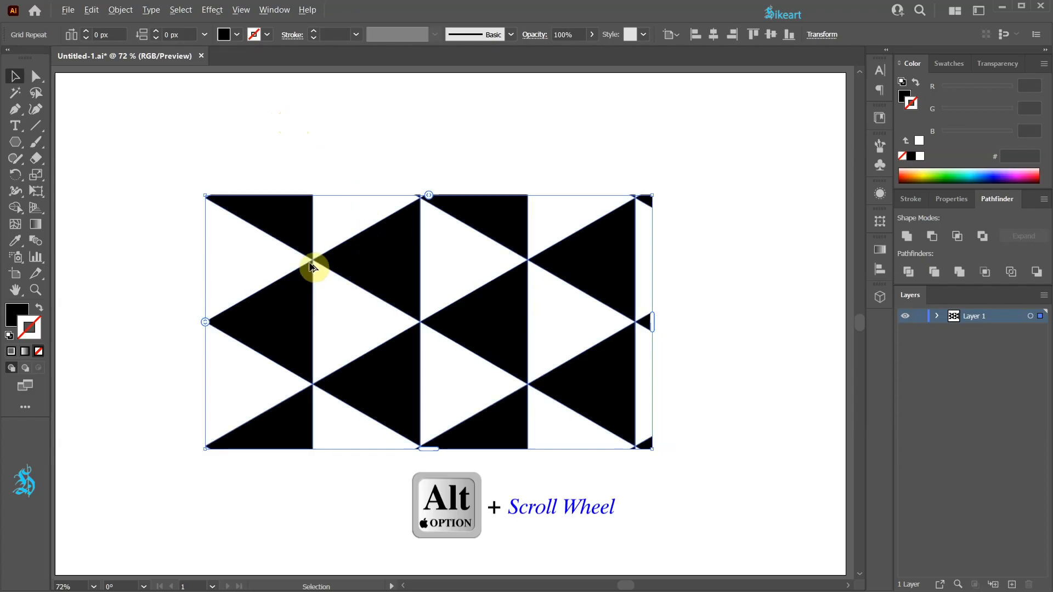
# - Examine in outline view at close range how the triangle corners meet, and return to the full artboard in preview
pyautogui.scroll(7, 312, 264)
pyautogui.hotkey('ctrl', 'y')
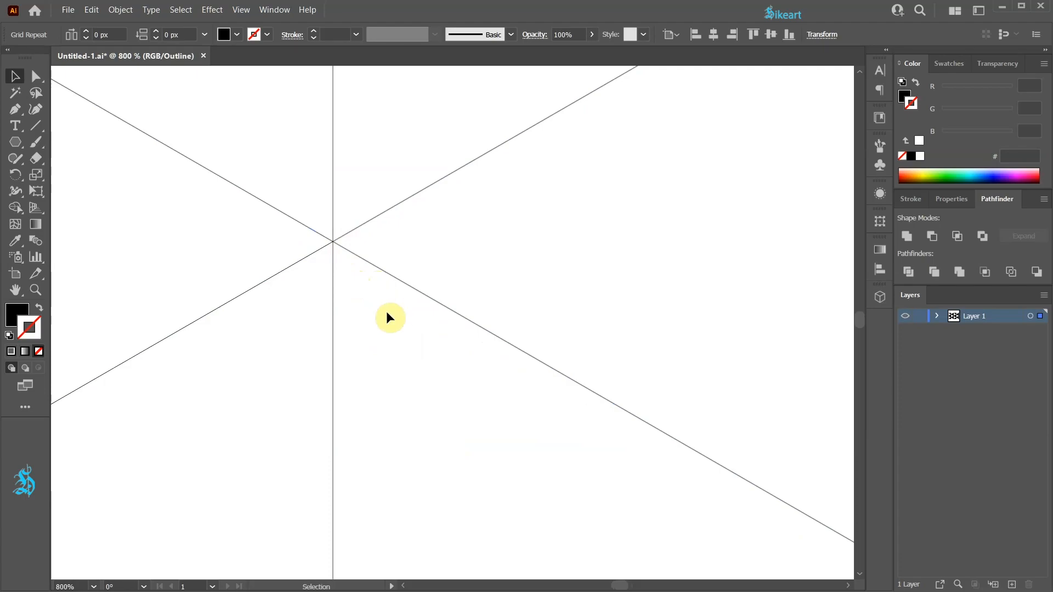
pyautogui.hotkey('ctrl', 'y')
pyautogui.scroll(-7, 301, 249)
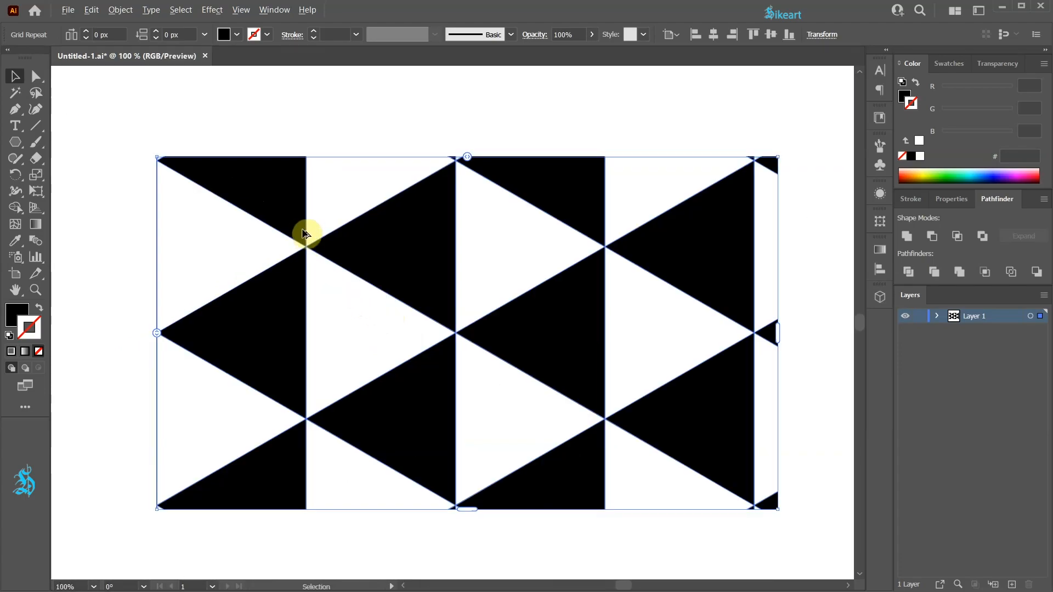
pyautogui.hotkey('ctrl', '0')
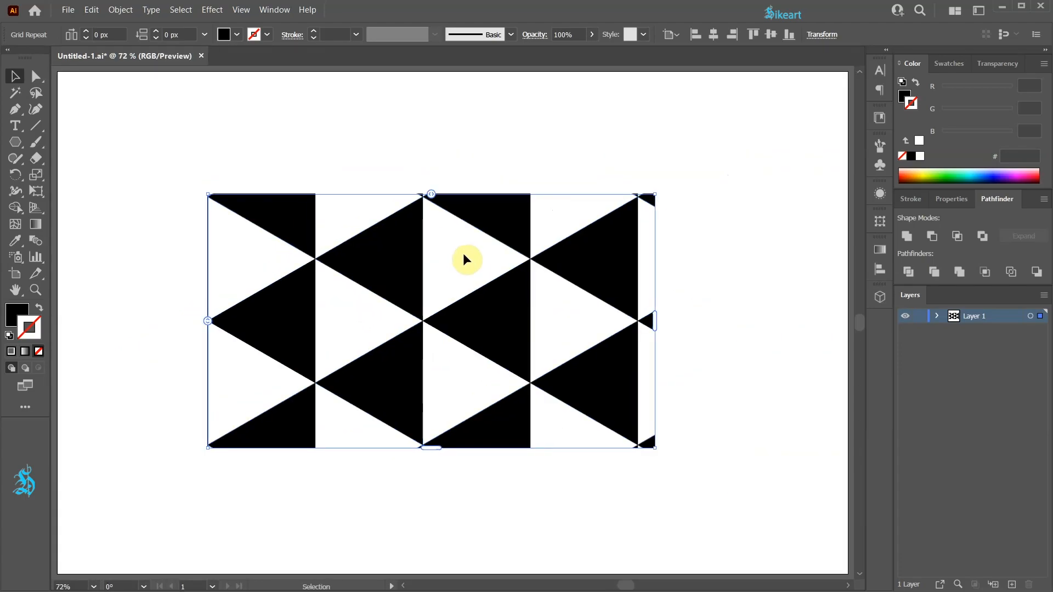
# - Scale the grid repeat down to about half its size and extend it from the artboard's upper-left corner to cover the whole artboard
pyautogui.moveTo(654, 447); pyautogui.dragTo(418, 318)
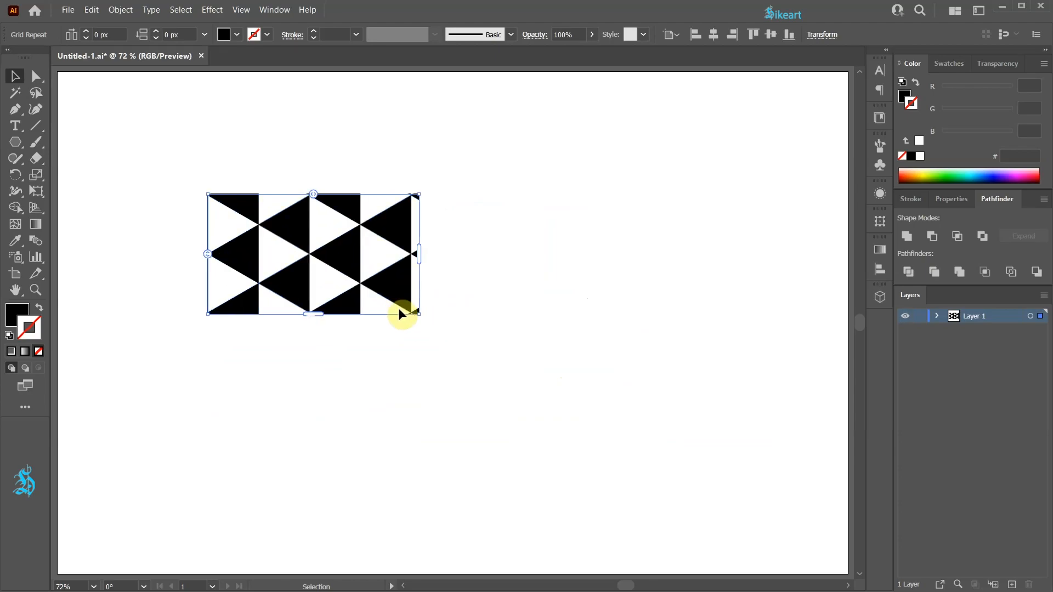
pyautogui.moveTo(246, 203); pyautogui.dragTo(96, 81)
pyautogui.moveTo(270, 128); pyautogui.dragTo(849, 127)
pyautogui.moveTo(458, 193); pyautogui.dragTo(476, 576)
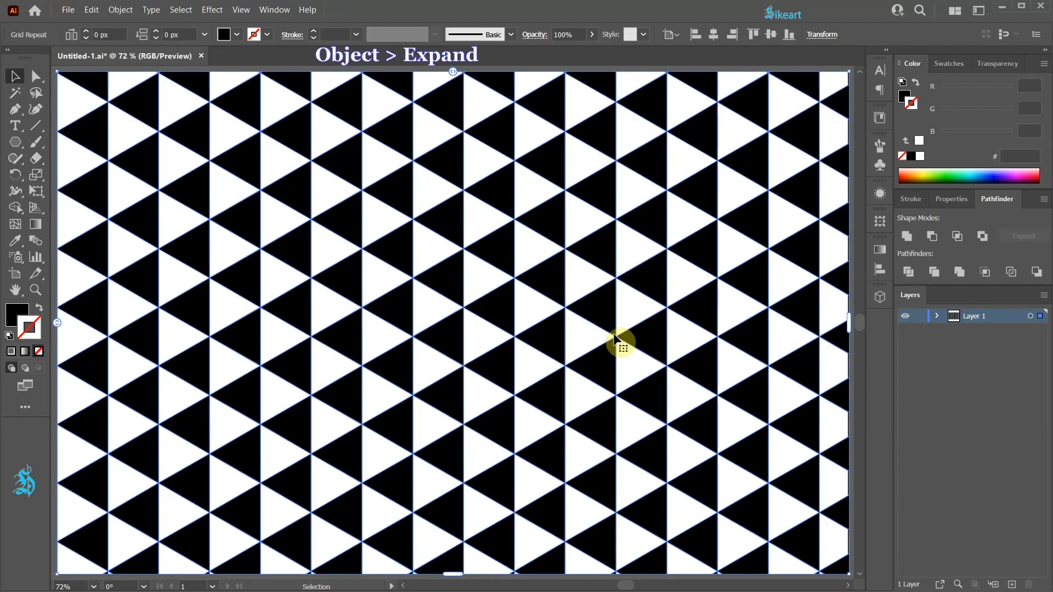
# - Expand the grid repeat with the Object and Fill options on
pyautogui.click(122, 11)
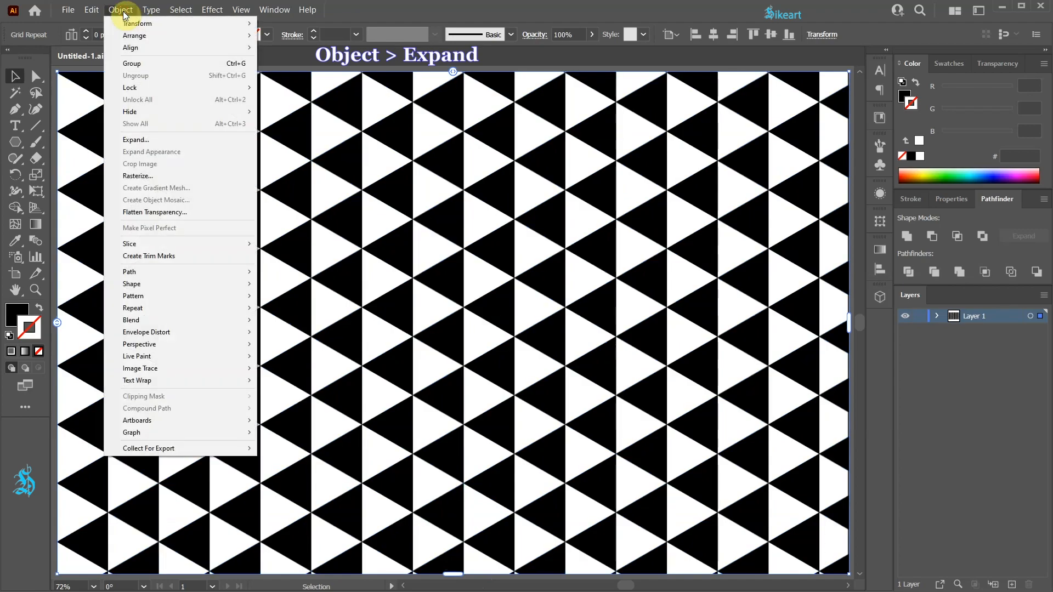
pyautogui.click(167, 139)
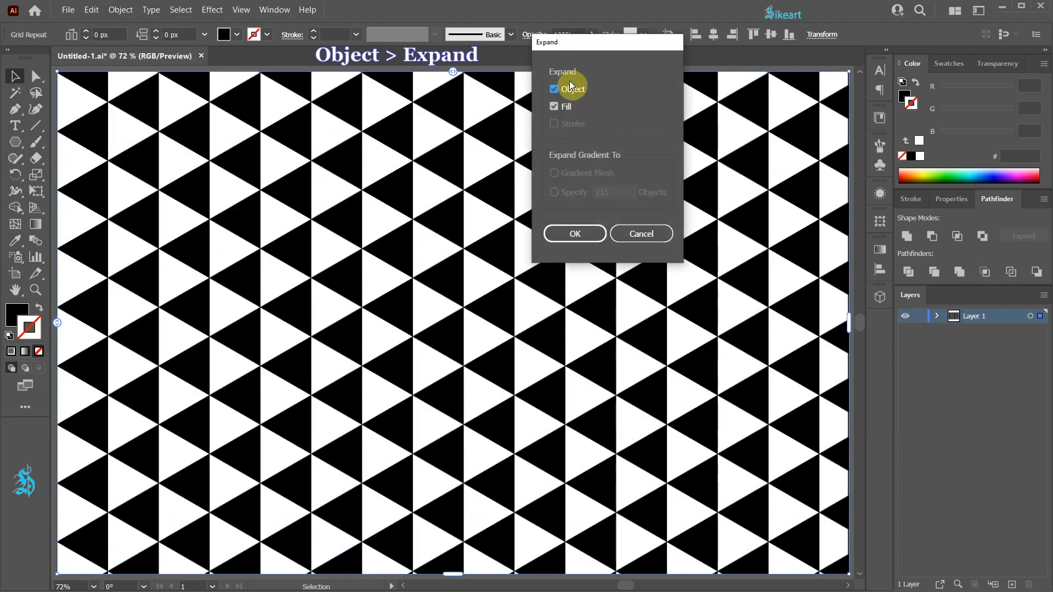
pyautogui.click(591, 235)
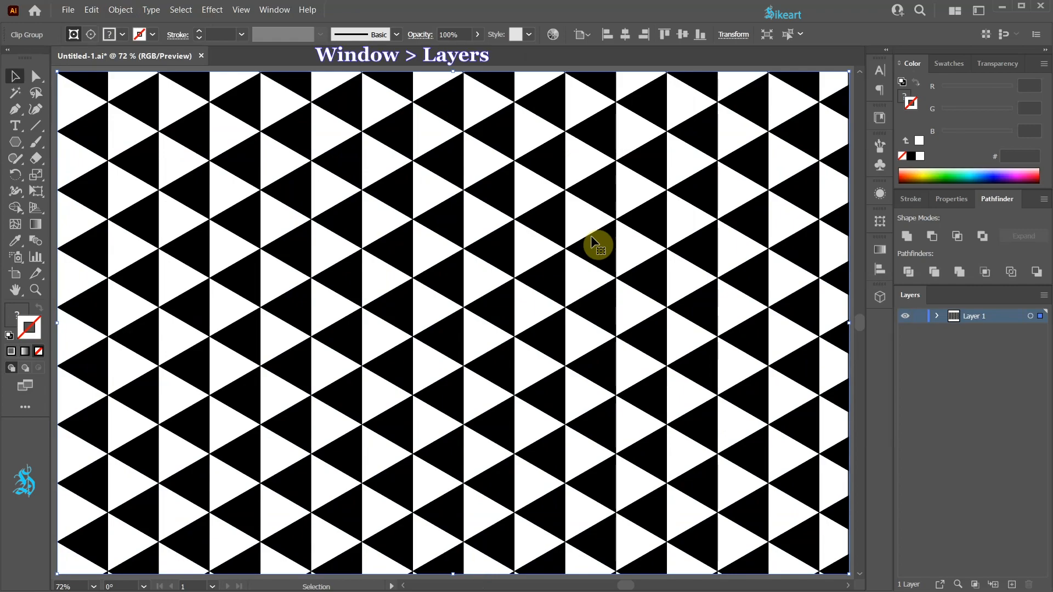
# - Delete the clipping path inside the expanded clip group of Layer 1
pyautogui.click(937, 317)
pyautogui.click(950, 329)
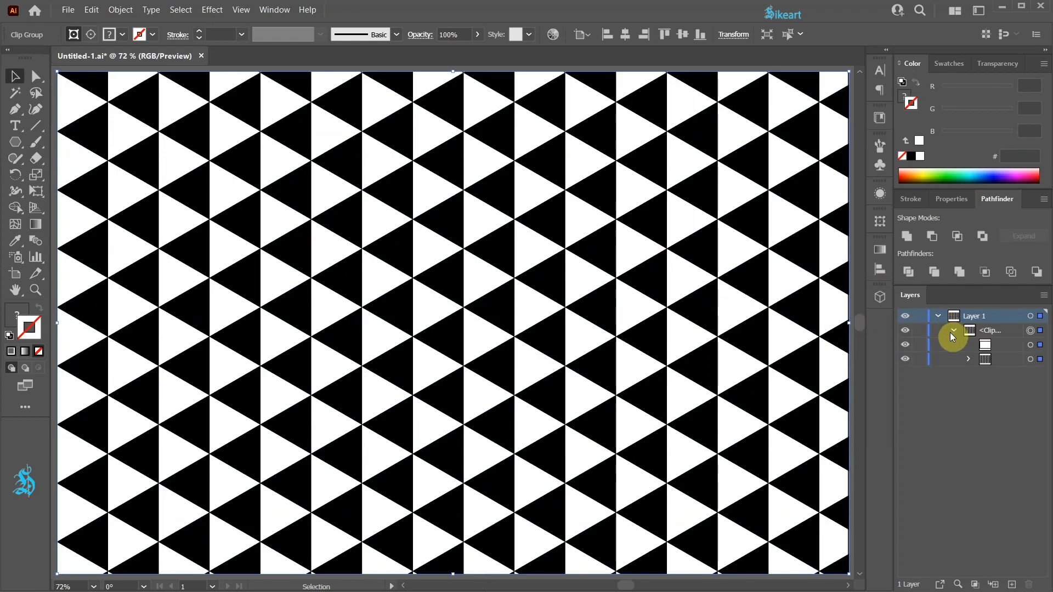
pyautogui.moveTo(892, 327); pyautogui.dragTo(802, 328)
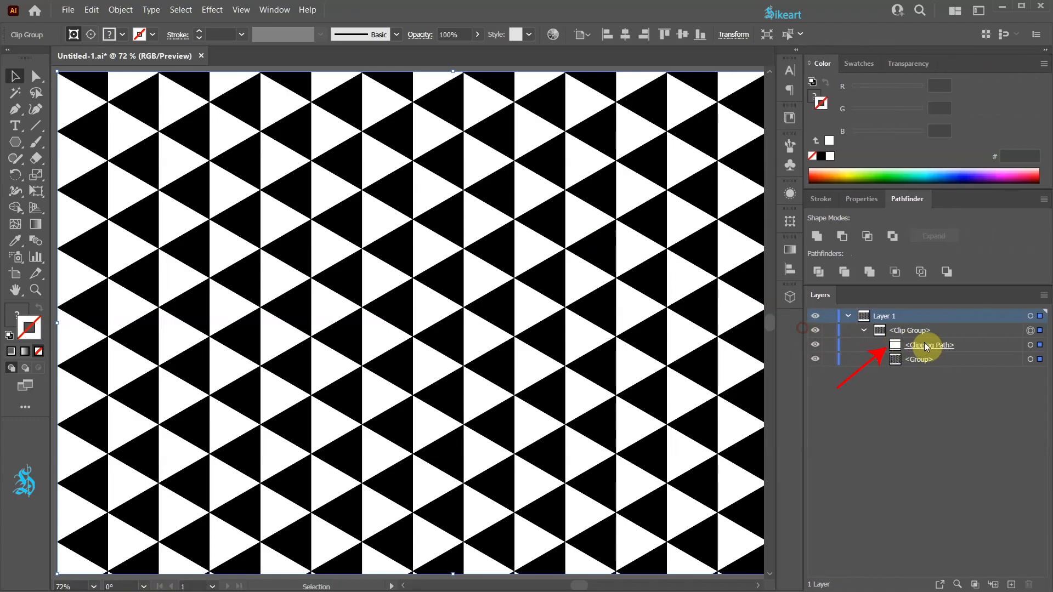
pyautogui.click(1030, 346)
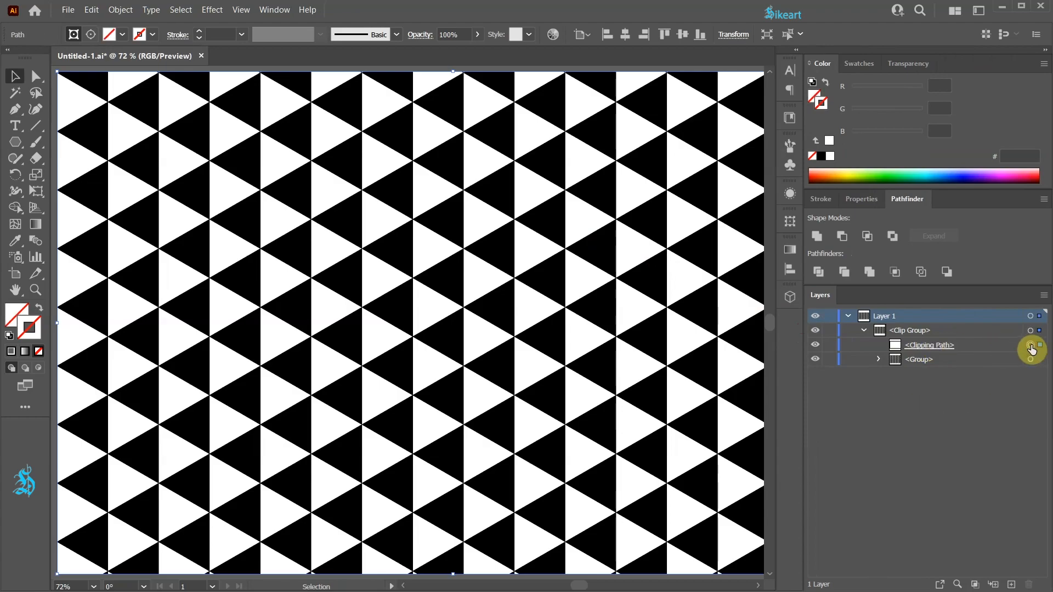
pyautogui.press('Delete')
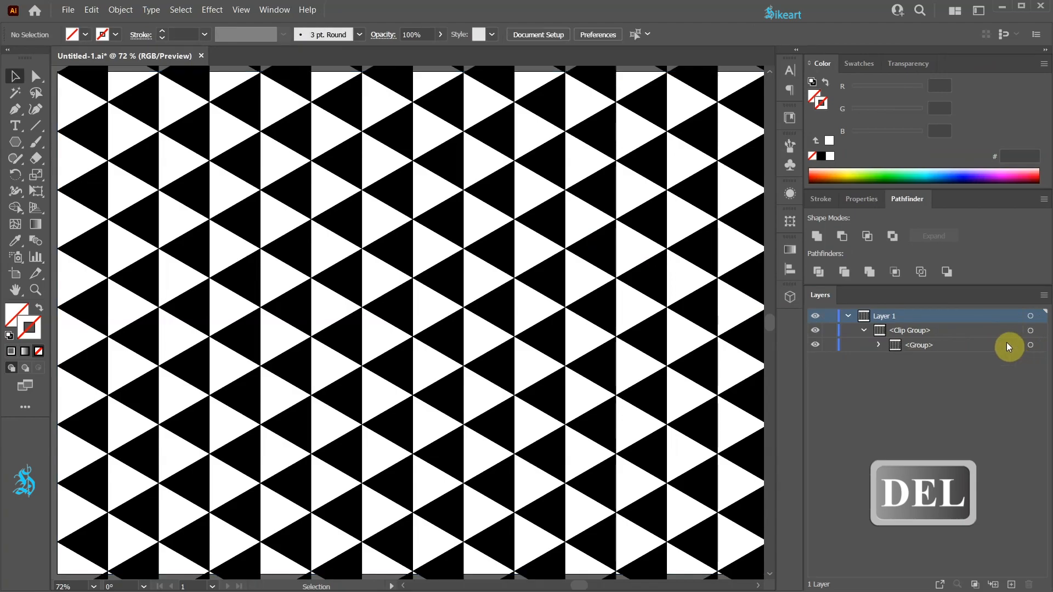
pyautogui.moveTo(802, 341); pyautogui.dragTo(1031, 329)
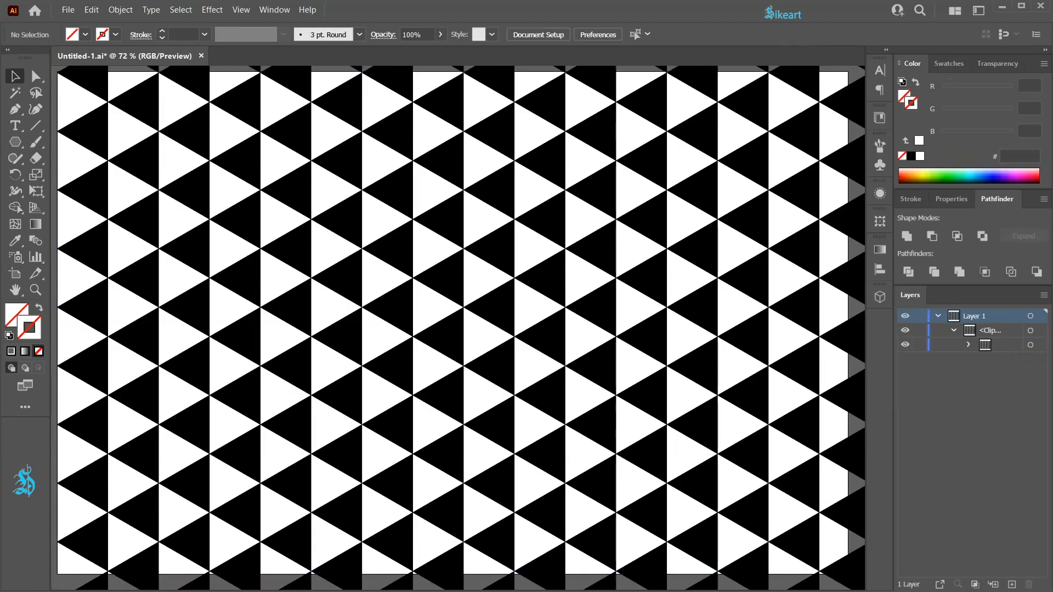
# - Select the expanded triangle group inside the former clip group and remove its fill, leaving only the bare grid paths
pyautogui.scroll(-2, 505, 289)
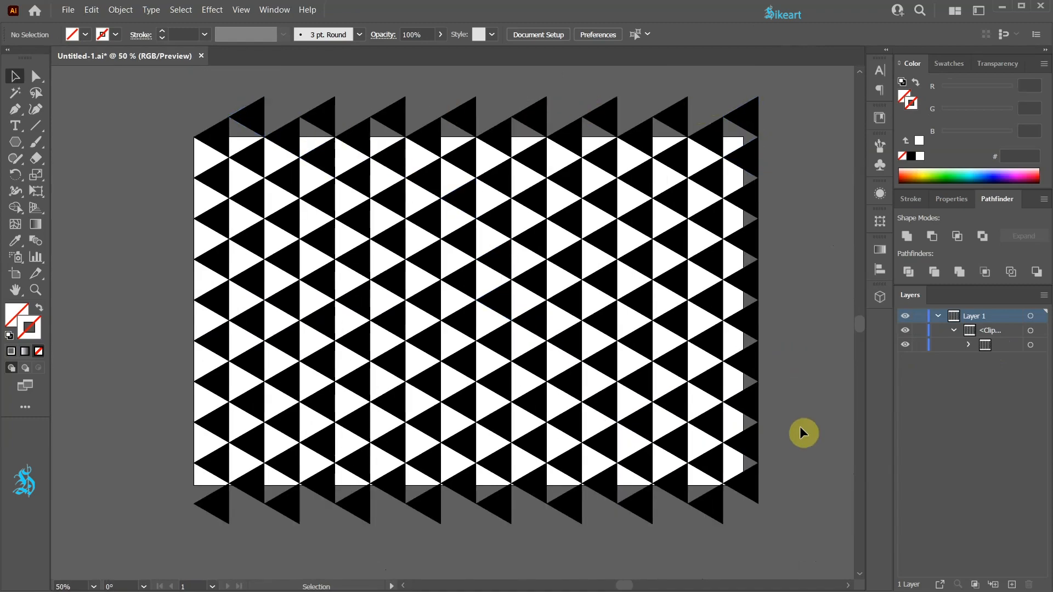
pyautogui.scroll(2, 800, 431)
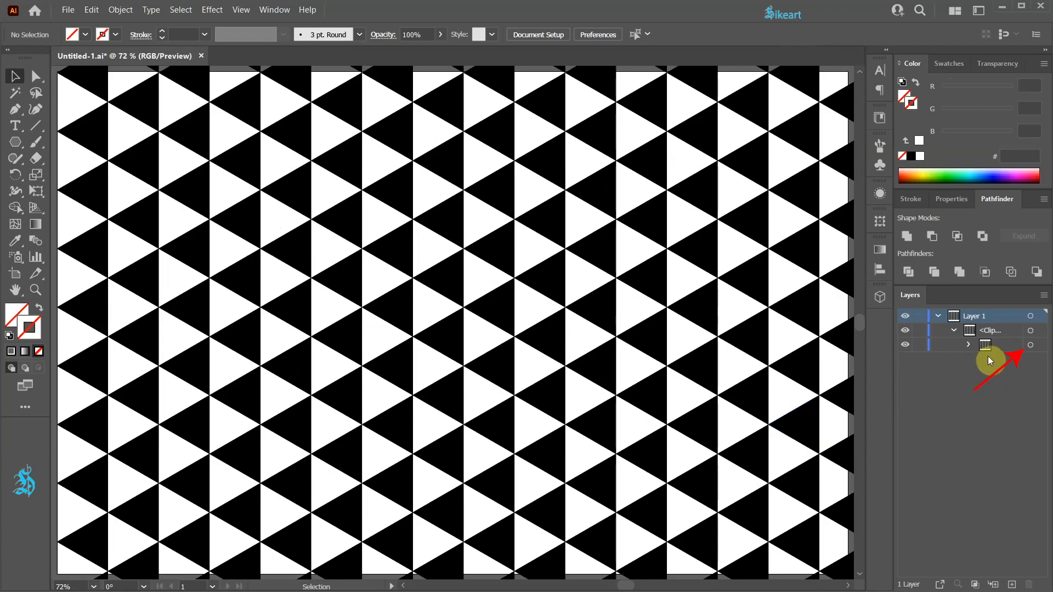
pyautogui.click(1030, 344)
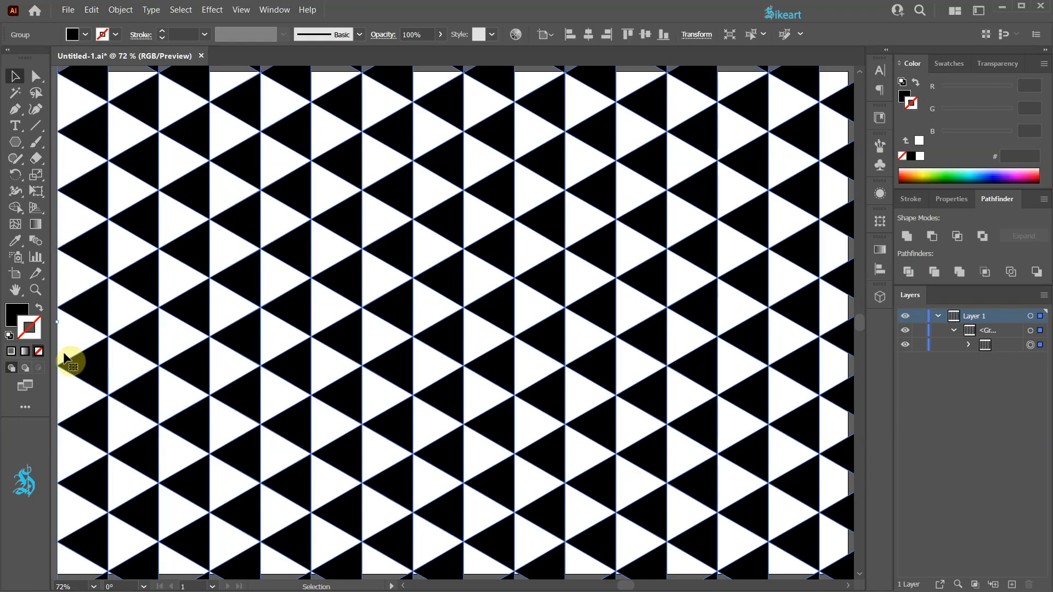
pyautogui.click(17, 315)
pyautogui.click(38, 351)
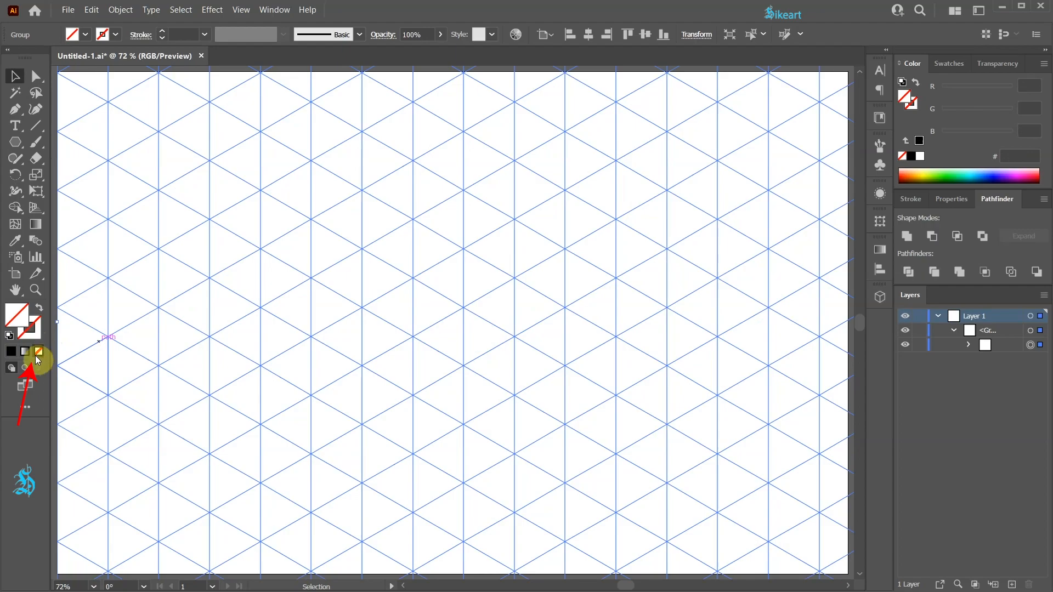
# - Ready the Live Paint Bucket for the selected grid with the pure red swatch as its fill colour
pyautogui.click(15, 209)
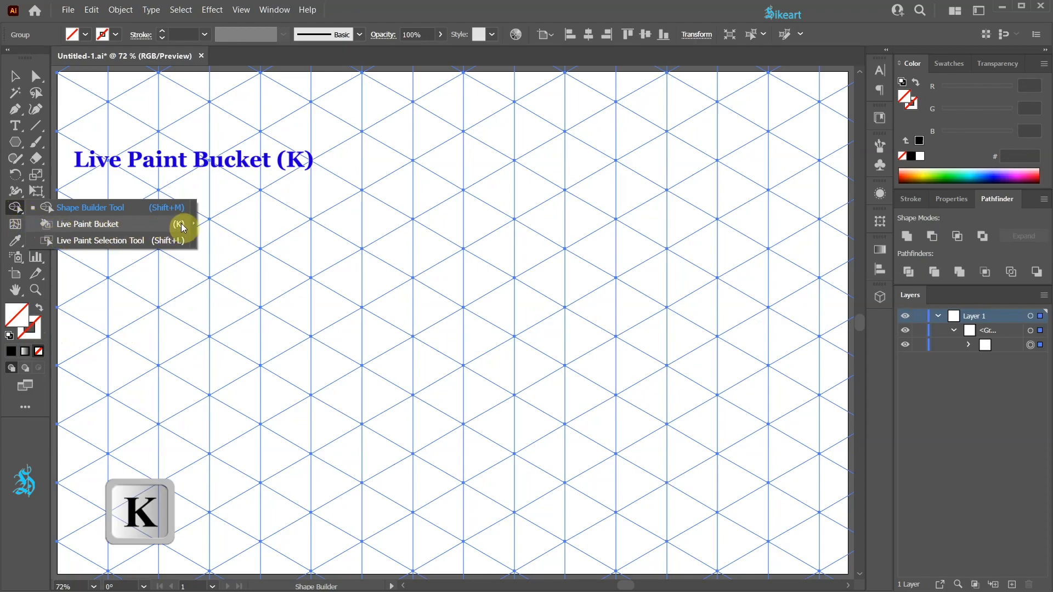
pyautogui.click(123, 226)
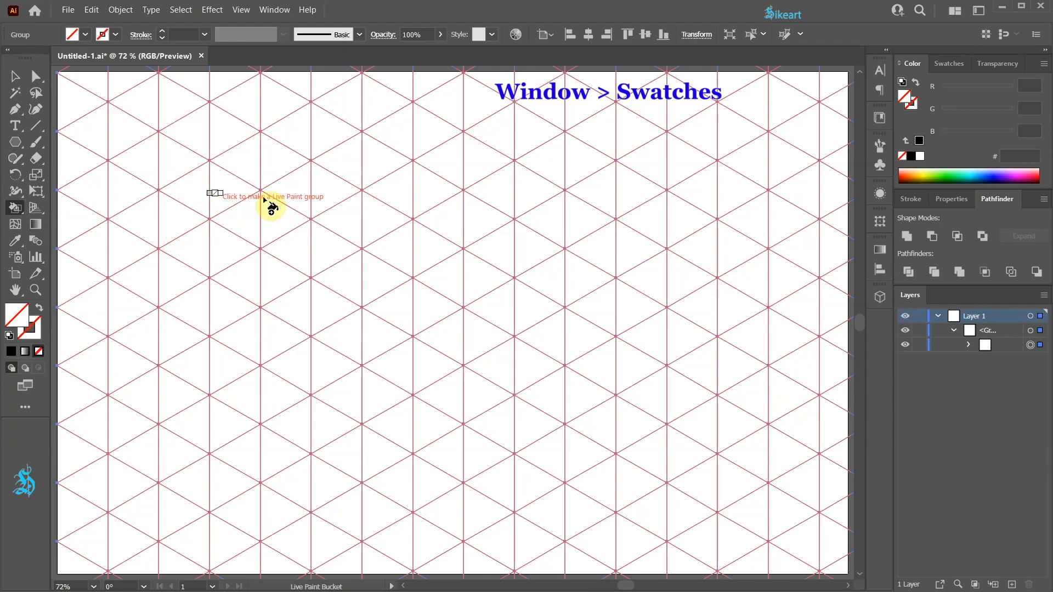
pyautogui.click(957, 67)
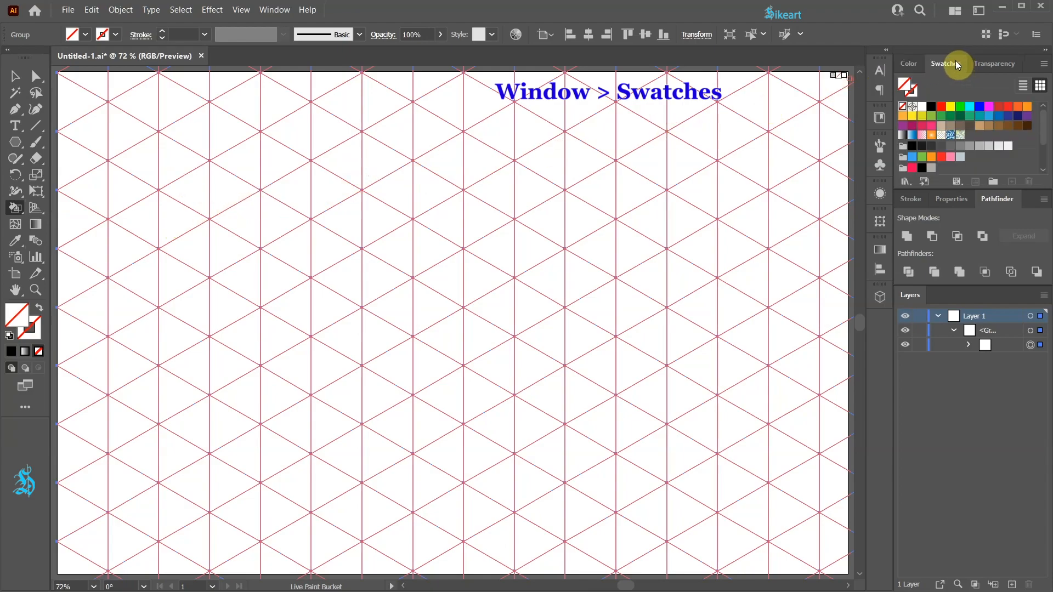
pyautogui.click(941, 108)
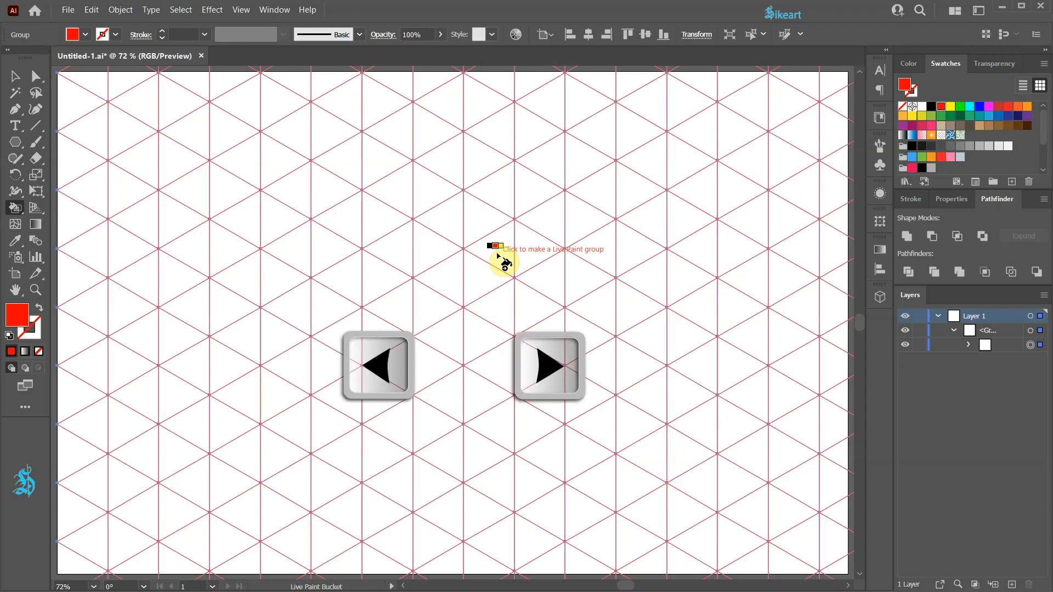
# - Cycle the Live Paint Bucket through the neighbouring yellow, green, cyan and blue swatches and return to red
pyautogui.press('Right')
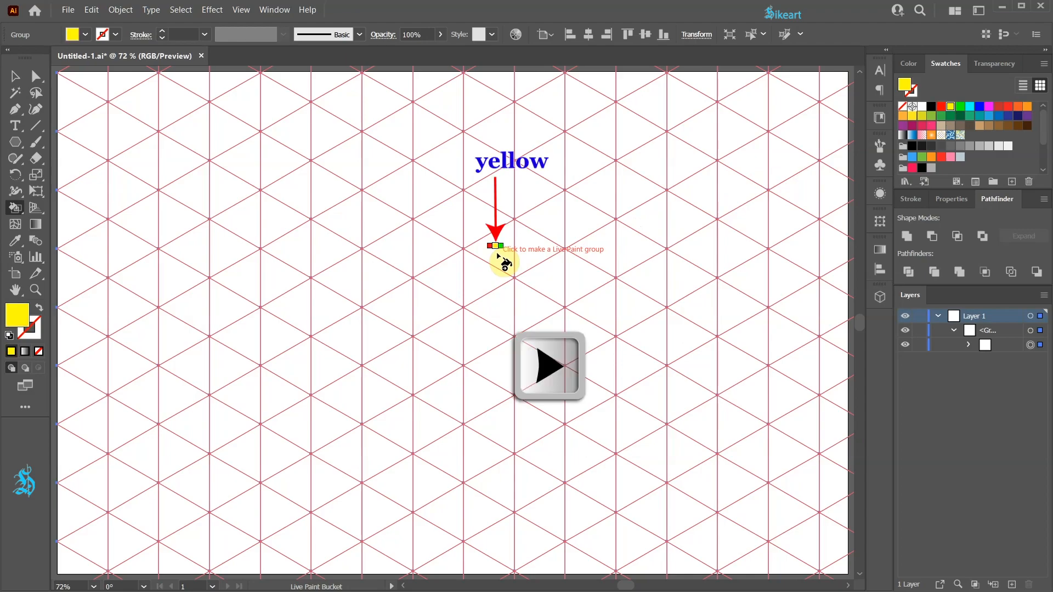
pyautogui.press('Right')
pyautogui.press('Right')
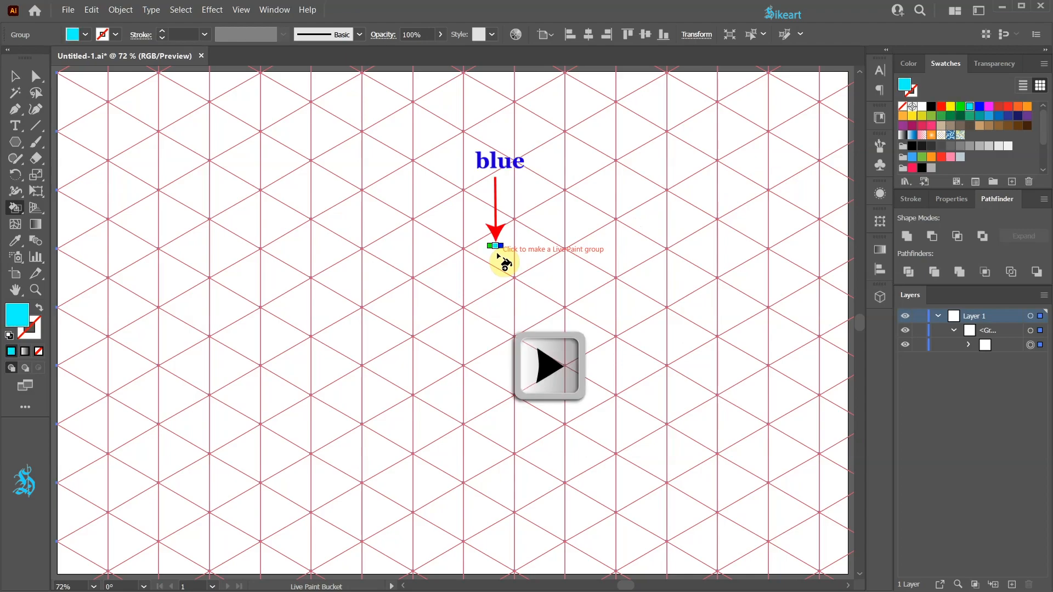
pyautogui.press('Right')
pyautogui.press('Left')
pyautogui.press('Left')
pyautogui.press('Left')
pyautogui.press('Left')
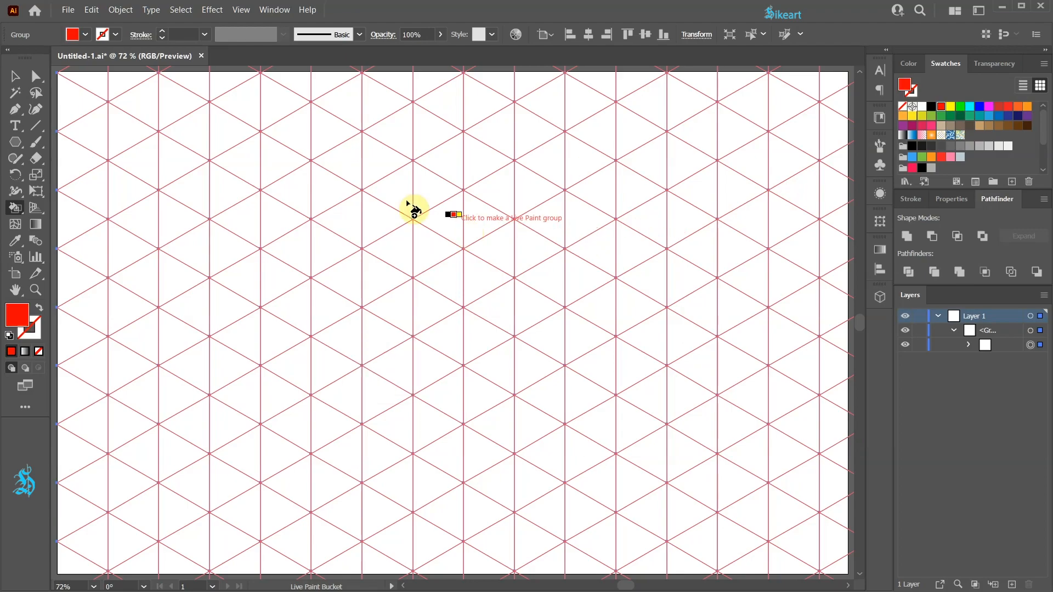
# - Make the grid a Live Paint group and paint two crossing diagonal bars as a red X in the upper middle
pyautogui.click(394, 136)
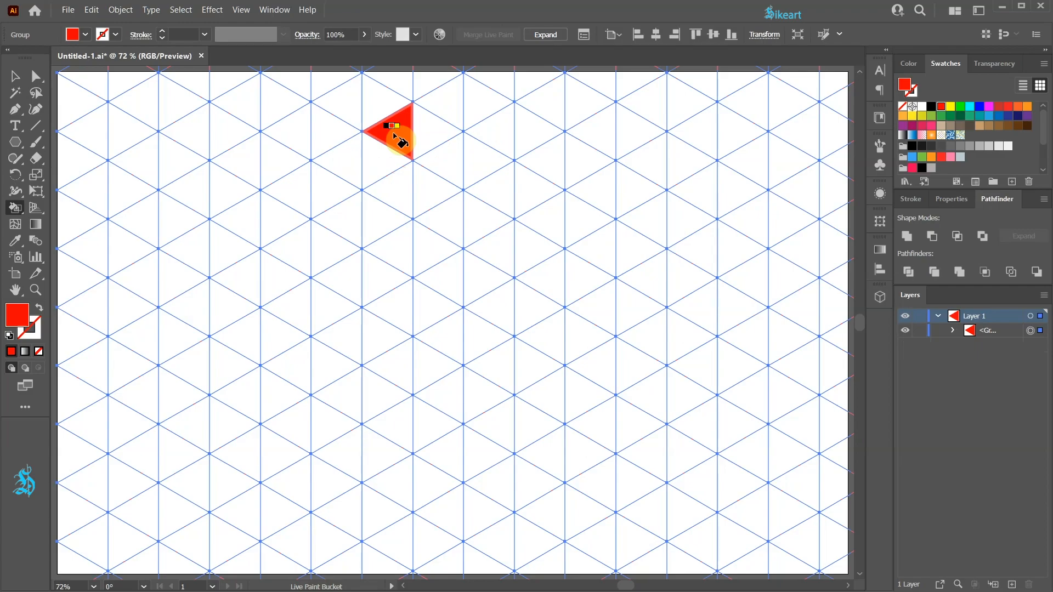
pyautogui.moveTo(403, 128)
pyautogui.mouseDown()
pyautogui.moveTo(432, 136)
pyautogui.moveTo(434, 127)
pyautogui.moveTo(453, 155)
pyautogui.moveTo(583, 228)
pyautogui.moveTo(647, 240)
pyautogui.mouseUp()
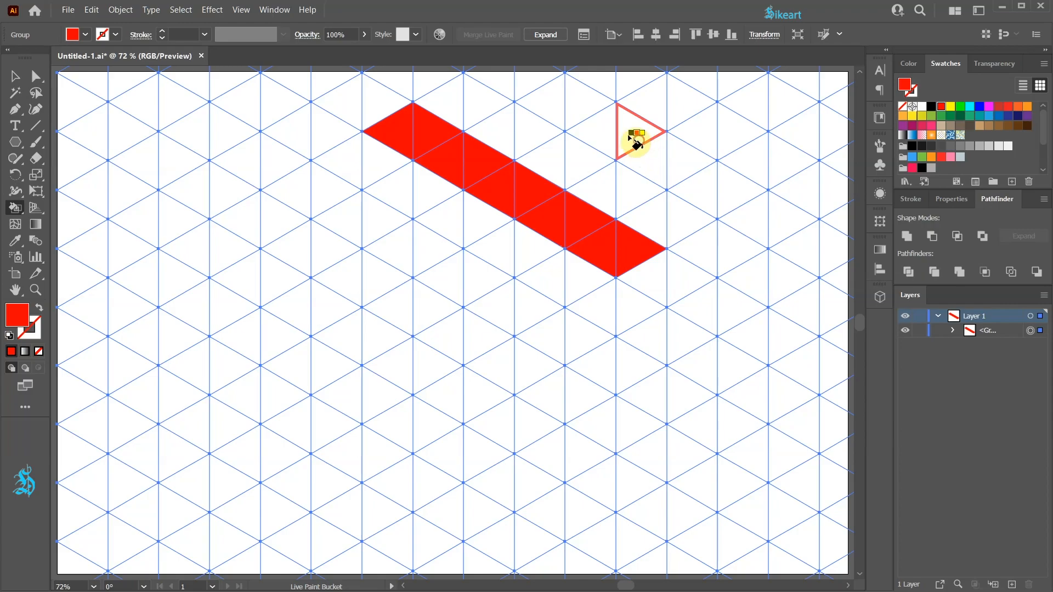
pyautogui.moveTo(610, 138); pyautogui.dragTo(415, 256)
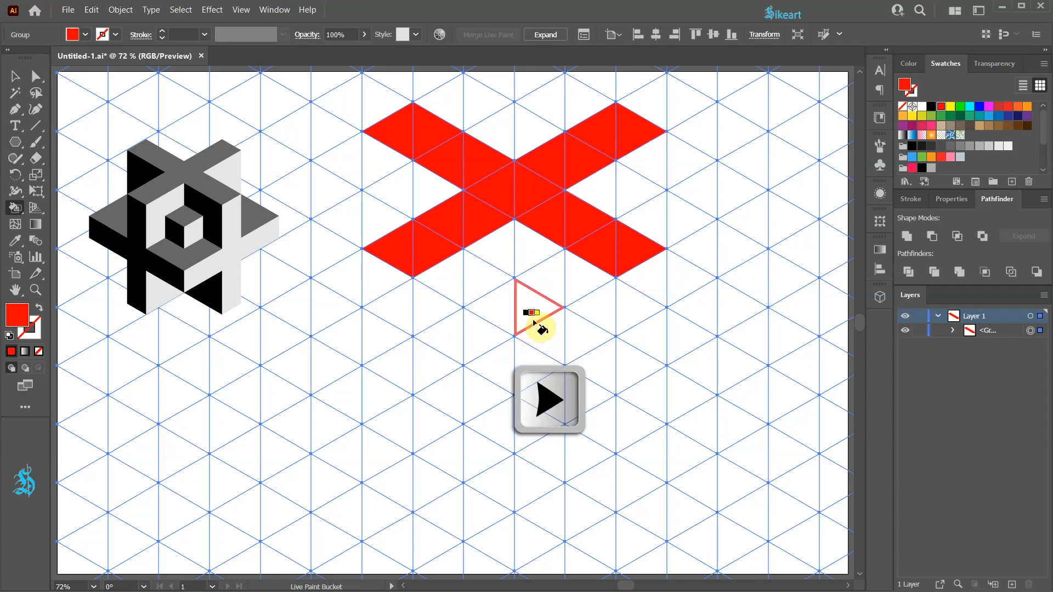
# - Paint a yellow vertical column below the red X's lower-left end and a yellow bar descending diagonally to the right across it
pyautogui.press('Right')
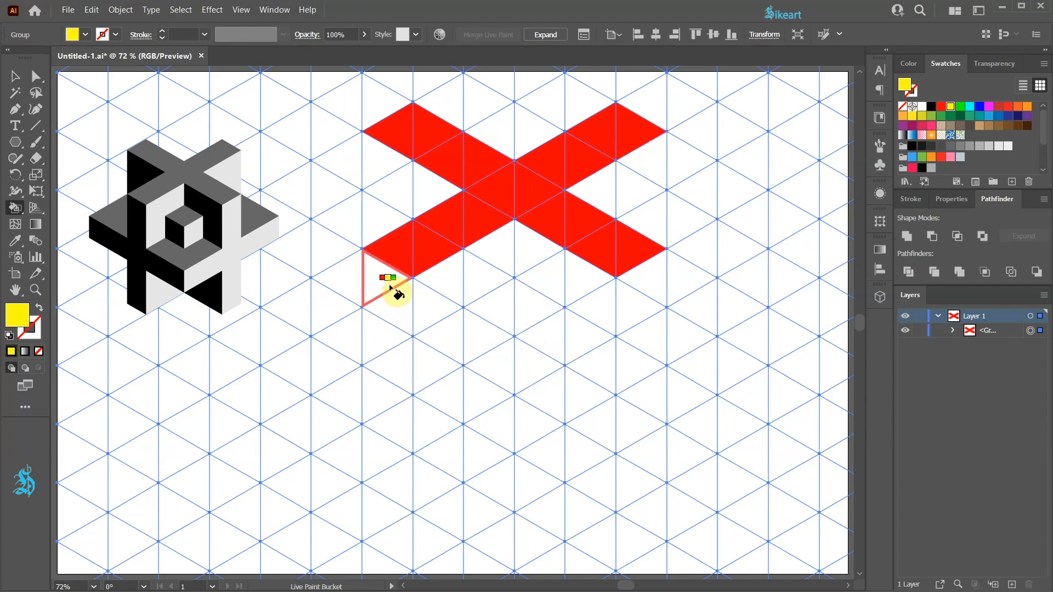
pyautogui.moveTo(387, 277); pyautogui.dragTo(391, 548)
pyautogui.moveTo(394, 414); pyautogui.dragTo(493, 480)
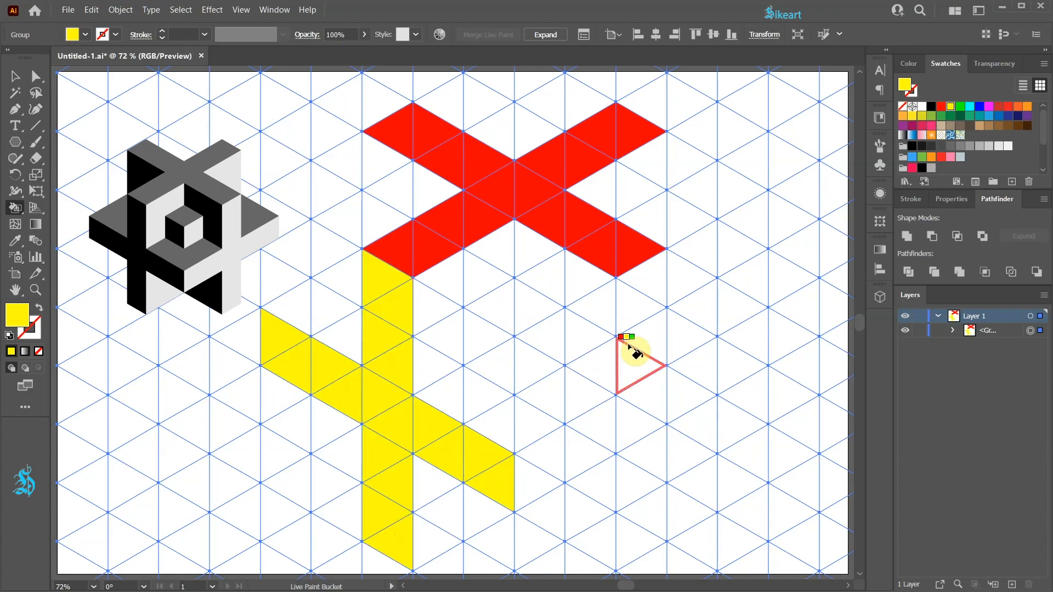
# - Paint the mirrored cyan column below the red X's lower-right end and a cyan bar rising diagonally to the right across it
pyautogui.press('Right')
pyautogui.press('Right')
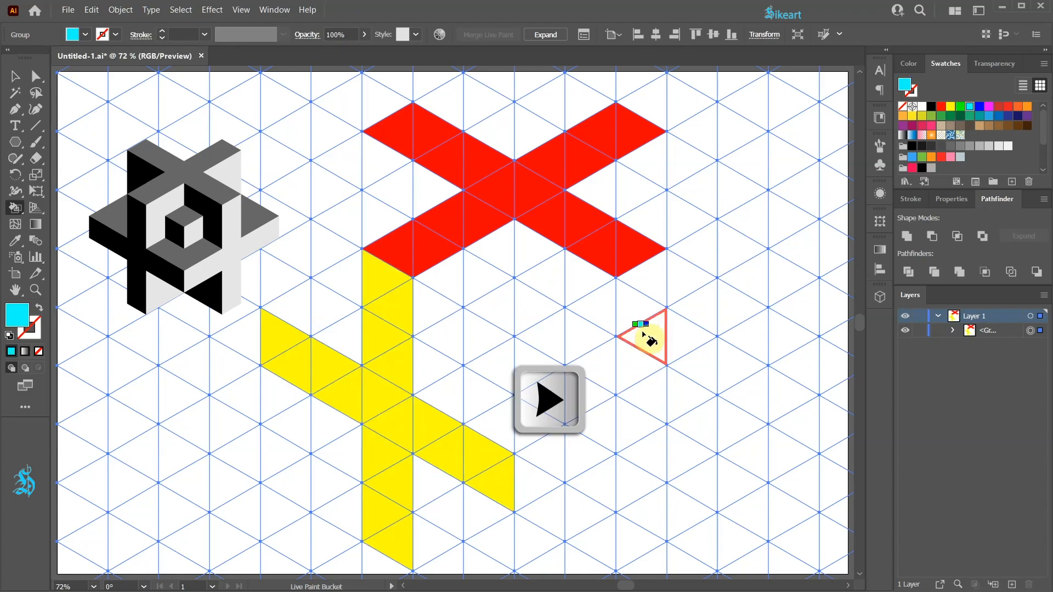
pyautogui.moveTo(652, 281); pyautogui.dragTo(641, 554)
pyautogui.moveTo(566, 504); pyautogui.dragTo(792, 307)
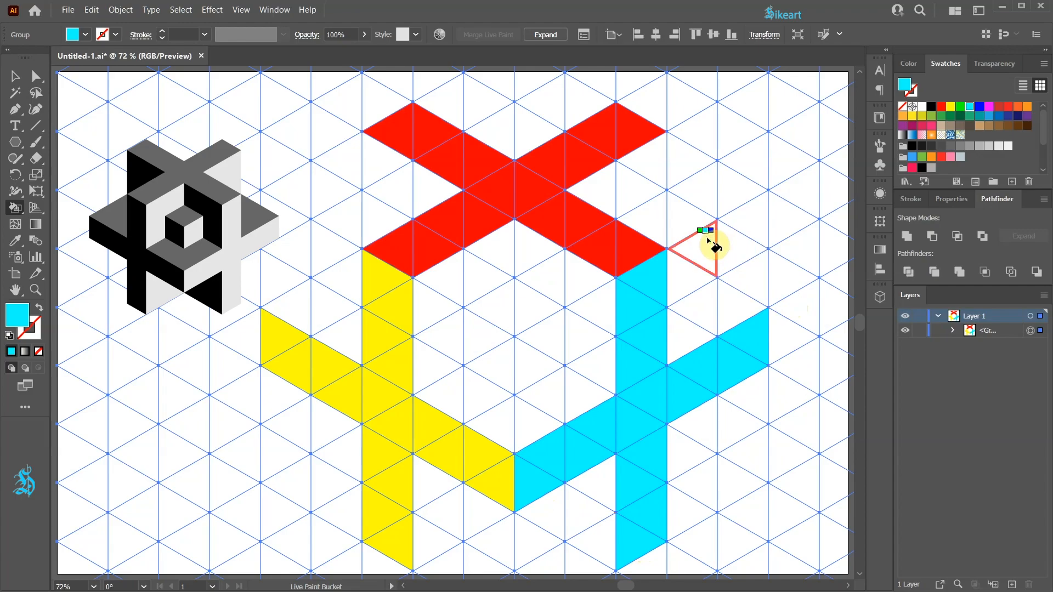
# - Fill the inner face beside the yellow column, the triangle under the yellow bar and the gap between the X's right arms with cyan
pyautogui.moveTo(501, 263)
pyautogui.mouseDown()
pyautogui.moveTo(504, 298)
pyautogui.moveTo(441, 363)
pyautogui.moveTo(456, 282)
pyautogui.mouseUp()
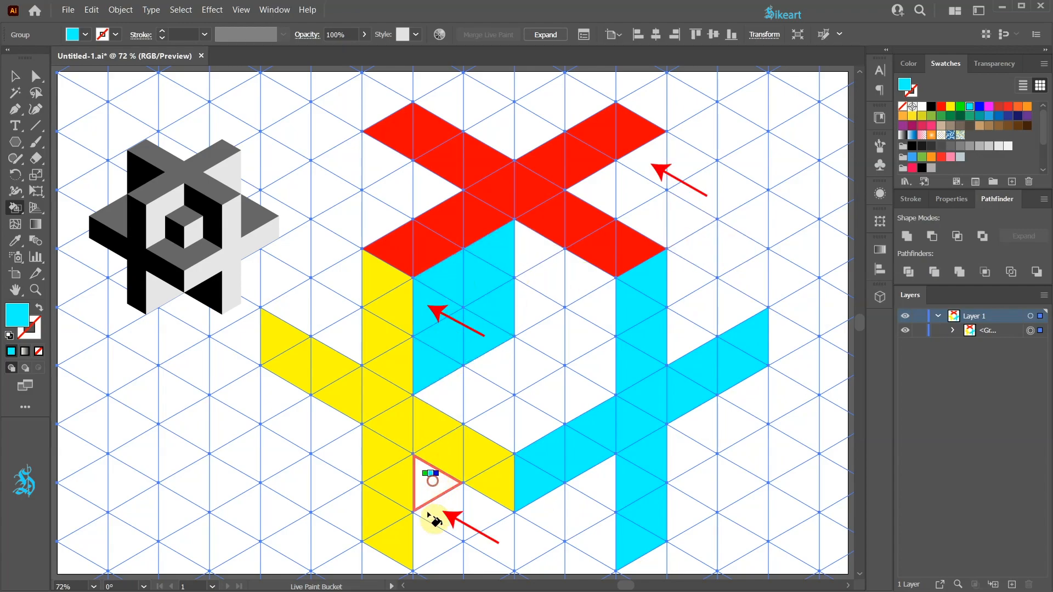
pyautogui.moveTo(435, 486); pyautogui.dragTo(453, 510)
pyautogui.moveTo(593, 240)
pyautogui.mouseDown()
pyautogui.moveTo(592, 195)
pyautogui.moveTo(646, 213)
pyautogui.moveTo(655, 168)
pyautogui.mouseUp()
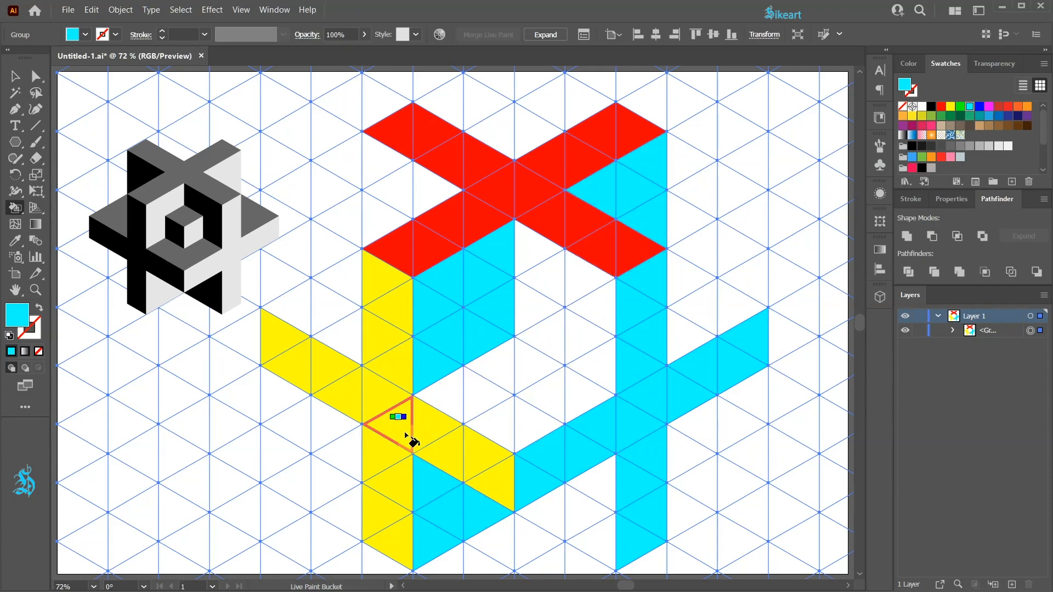
# - Fill the inner face beside the cyan column, the gap between the X's left arms and the triangle under the cyan bar with yellow
pyautogui.press('Left')
pyautogui.press('Left')
pyautogui.press('Left')
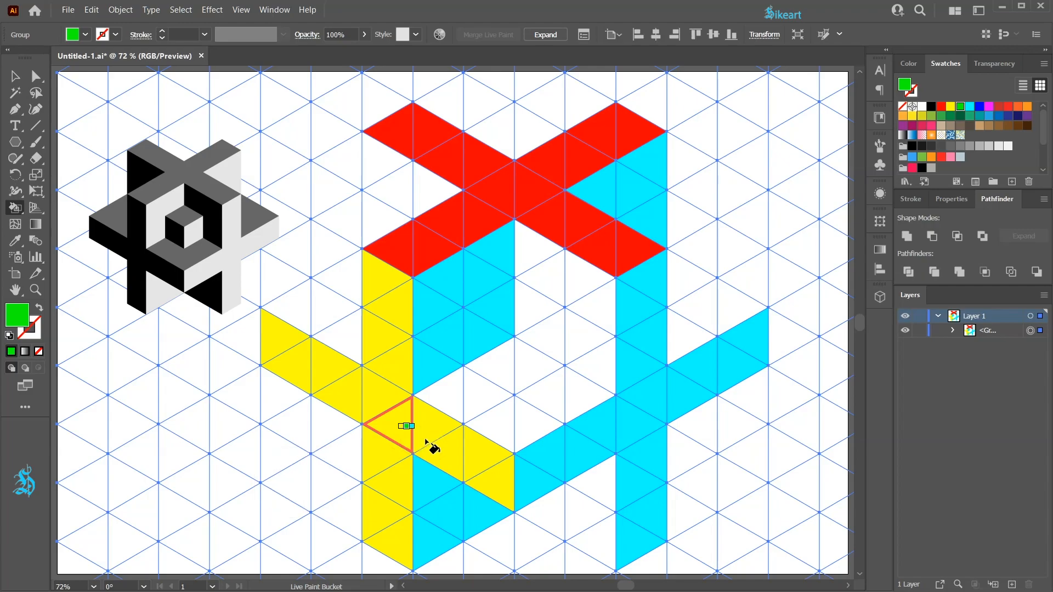
pyautogui.moveTo(535, 255)
pyautogui.mouseDown()
pyautogui.moveTo(539, 287)
pyautogui.moveTo(586, 349)
pyautogui.moveTo(580, 275)
pyautogui.mouseUp()
pyautogui.moveTo(588, 329); pyautogui.dragTo(598, 364)
pyautogui.moveTo(433, 189)
pyautogui.mouseDown()
pyautogui.moveTo(404, 183)
pyautogui.moveTo(441, 196)
pyautogui.mouseUp()
pyautogui.moveTo(607, 517); pyautogui.dragTo(548, 520)
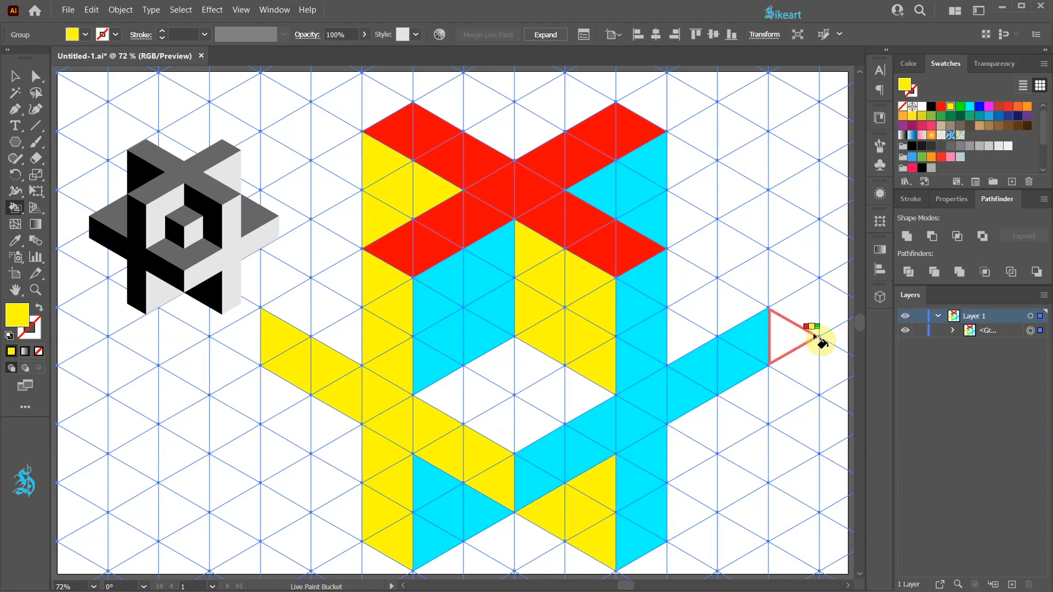
# - Paint the top faces of the left arm, the right arm and the central recess red to complete the isometric figure
pyautogui.press('Left')
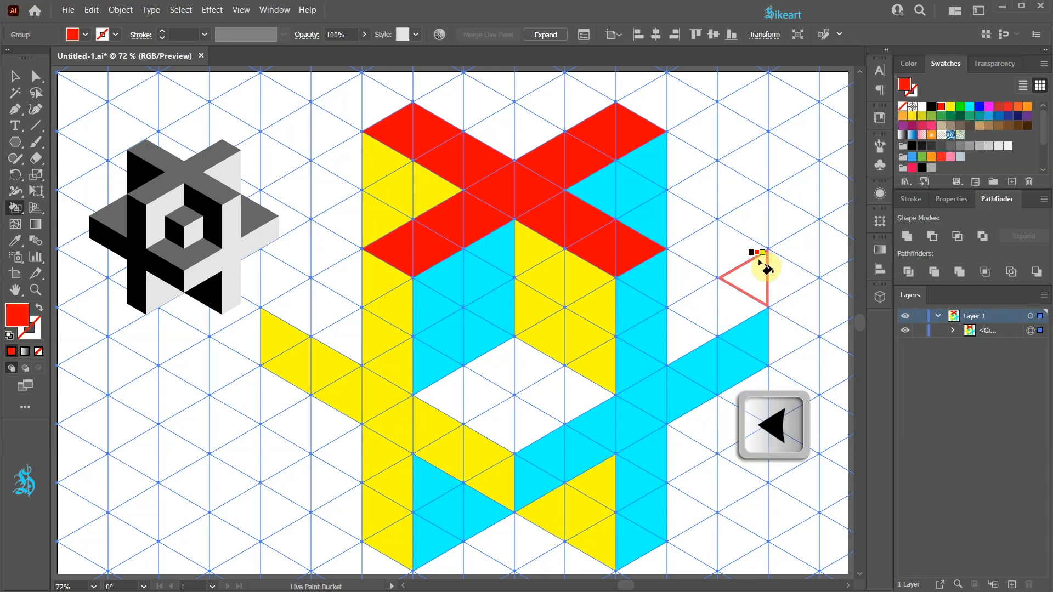
pyautogui.moveTo(348, 285)
pyautogui.mouseDown()
pyautogui.moveTo(304, 309)
pyautogui.moveTo(347, 340)
pyautogui.mouseUp()
pyautogui.moveTo(510, 373)
pyautogui.mouseDown()
pyautogui.moveTo(454, 397)
pyautogui.moveTo(542, 414)
pyautogui.moveTo(528, 369)
pyautogui.mouseUp()
pyautogui.moveTo(692, 293); pyautogui.dragTo(736, 313)
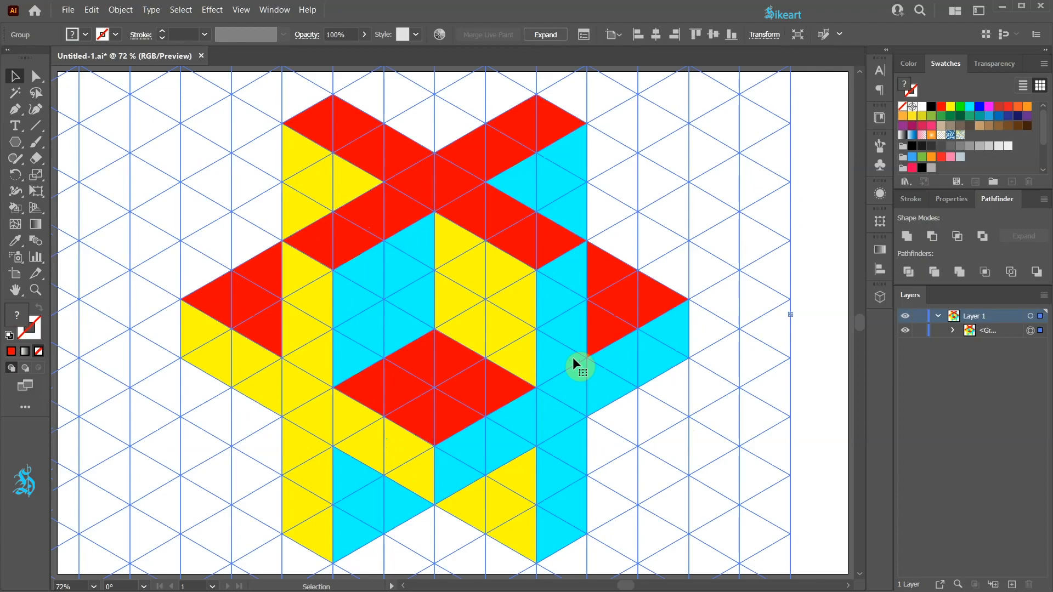
# - Open the advanced Recolor Artwork dialog for the Live Paint group and set it to open on launch
pyautogui.click(440, 36)
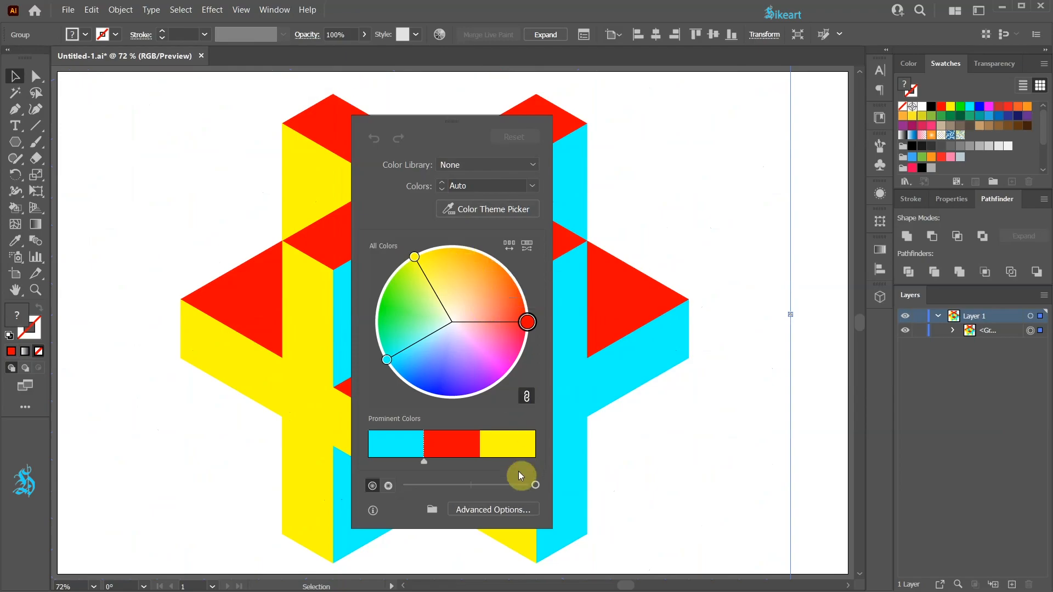
pyautogui.click(490, 511)
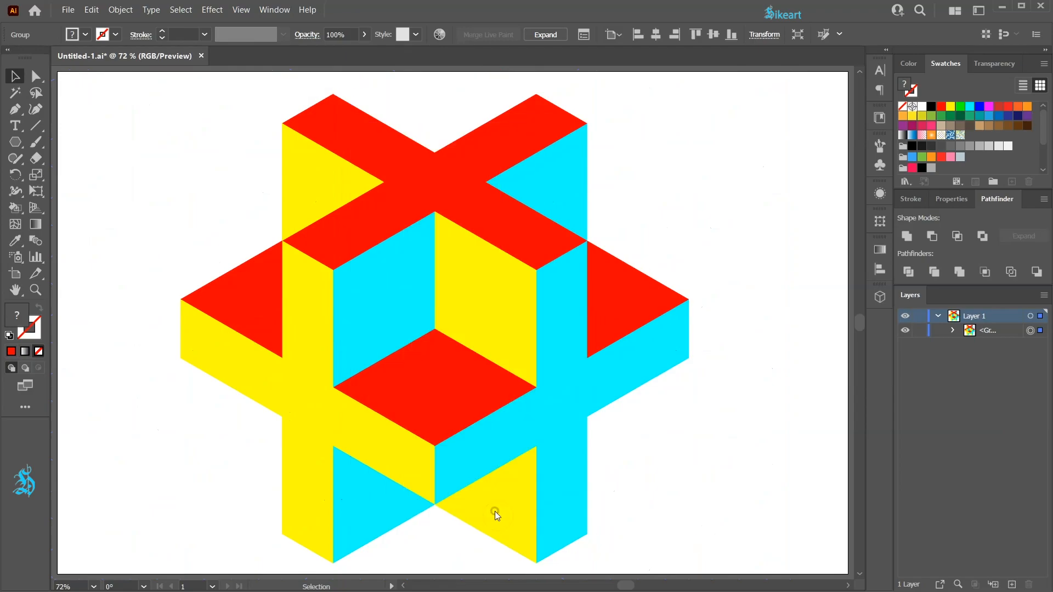
pyautogui.click(614, 393)
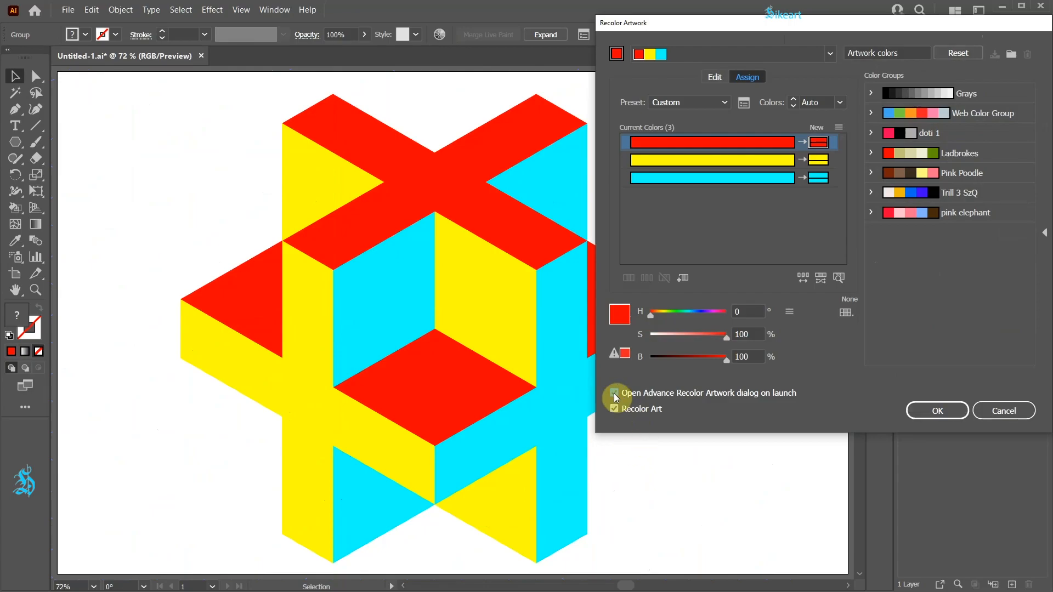
# - Randomly change the order of the red, yellow and cyan artwork colours several times
pyautogui.click(801, 276)
pyautogui.click(801, 276)
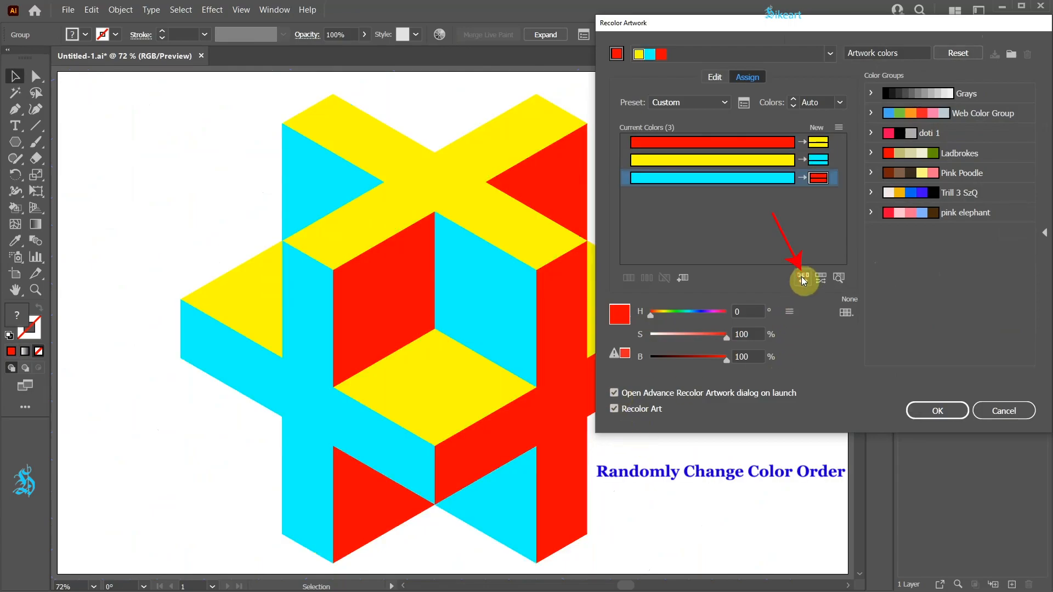
pyautogui.click(801, 276)
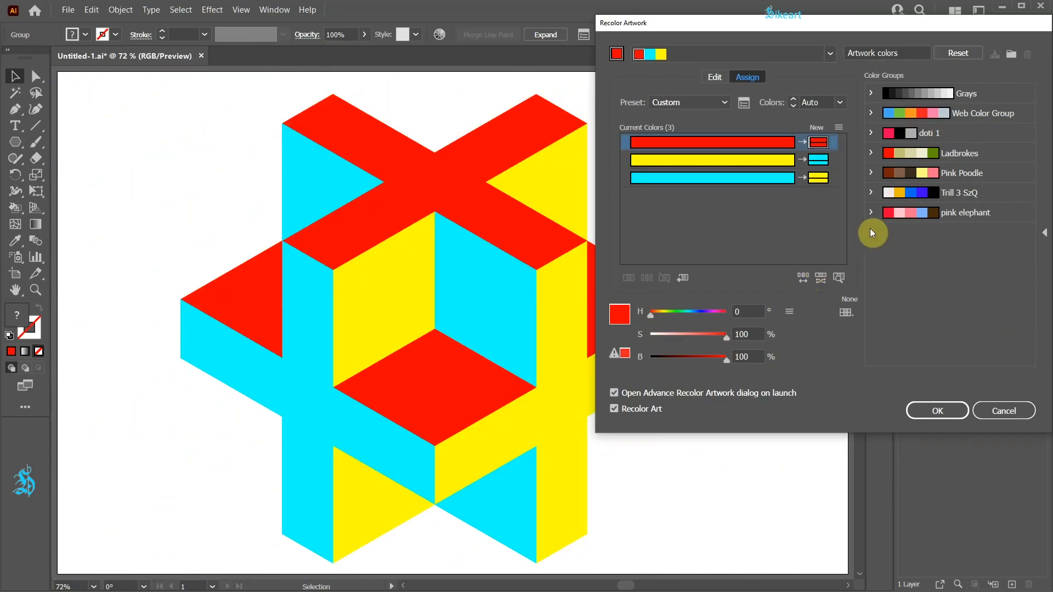
# - Try the Trill 3 SzQ color group on the artwork and shuffle its colour order repeatedly
pyautogui.click(884, 193)
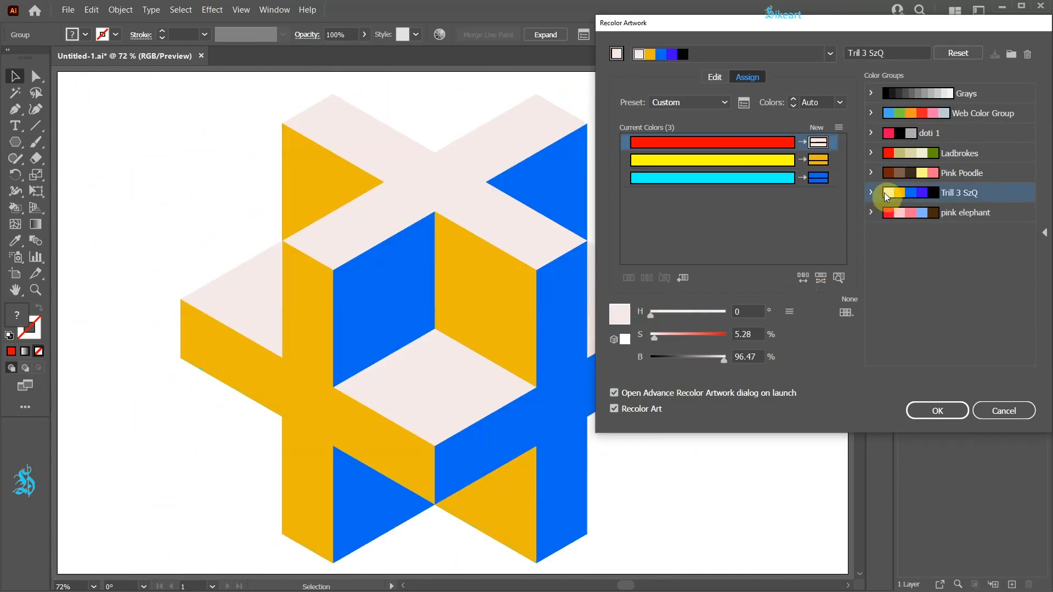
pyautogui.click(804, 275)
pyautogui.click(804, 275)
pyautogui.click(804, 275)
pyautogui.click(804, 275)
pyautogui.click(804, 276)
pyautogui.click(803, 273)
# - Try the Web Color Group with shuffled colour orders and rotate its linked hues on the colour wheel
pyautogui.click(884, 112)
pyautogui.click(798, 277)
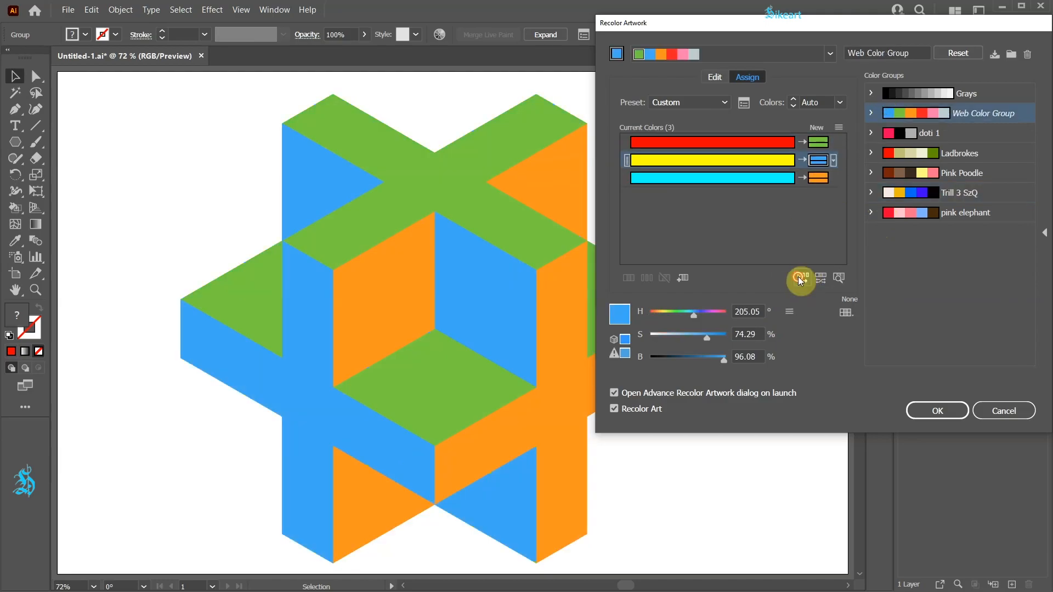
pyautogui.click(798, 276)
pyautogui.click(798, 276)
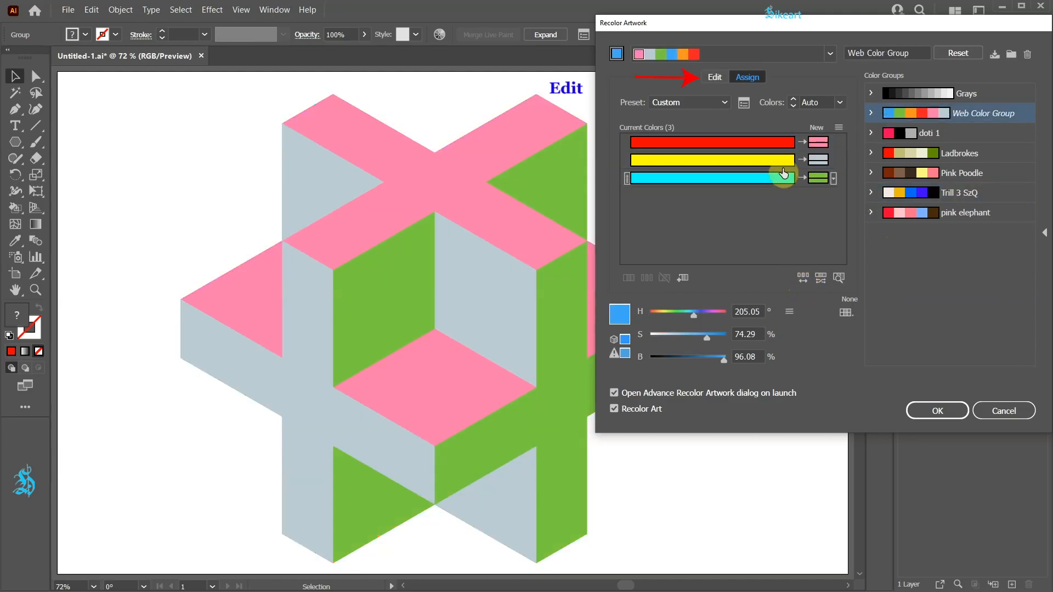
pyautogui.click(716, 75)
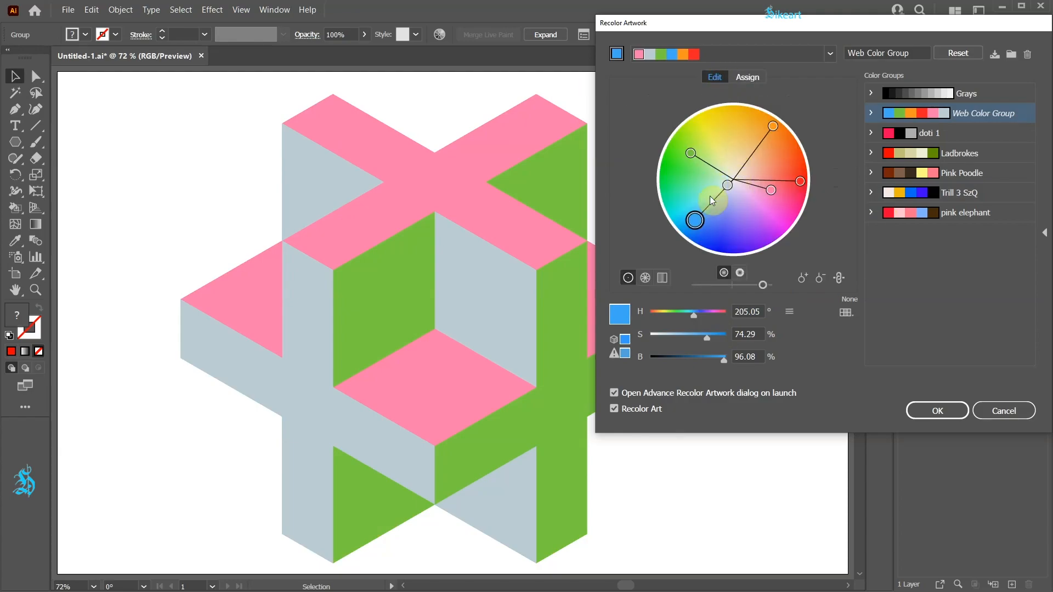
pyautogui.moveTo(698, 218); pyautogui.dragTo(757, 146)
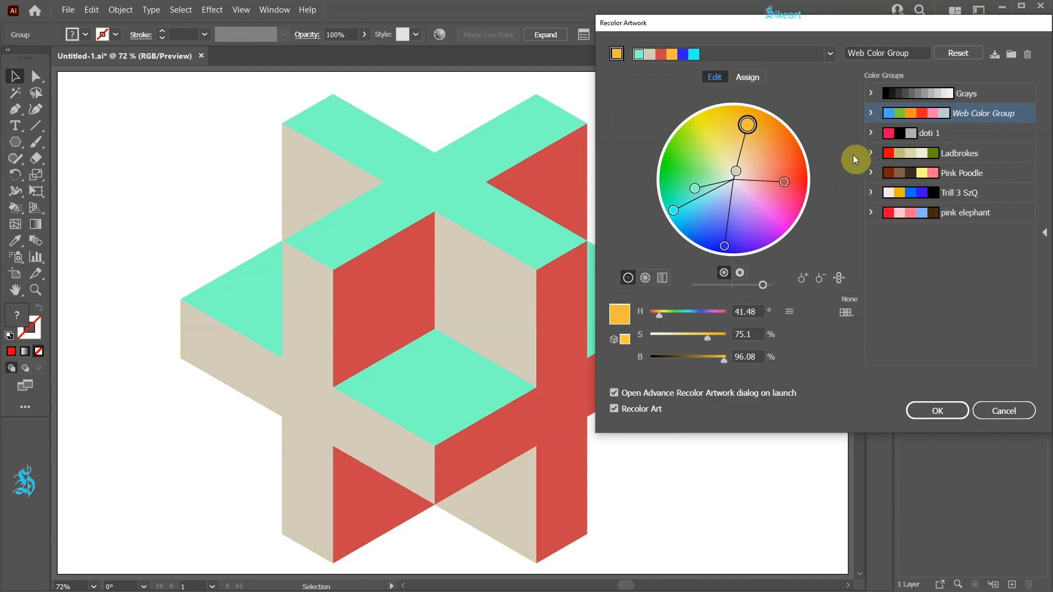
# - Recolour the figure with the pink, black and grey doti 1 color group
pyautogui.click(894, 138)
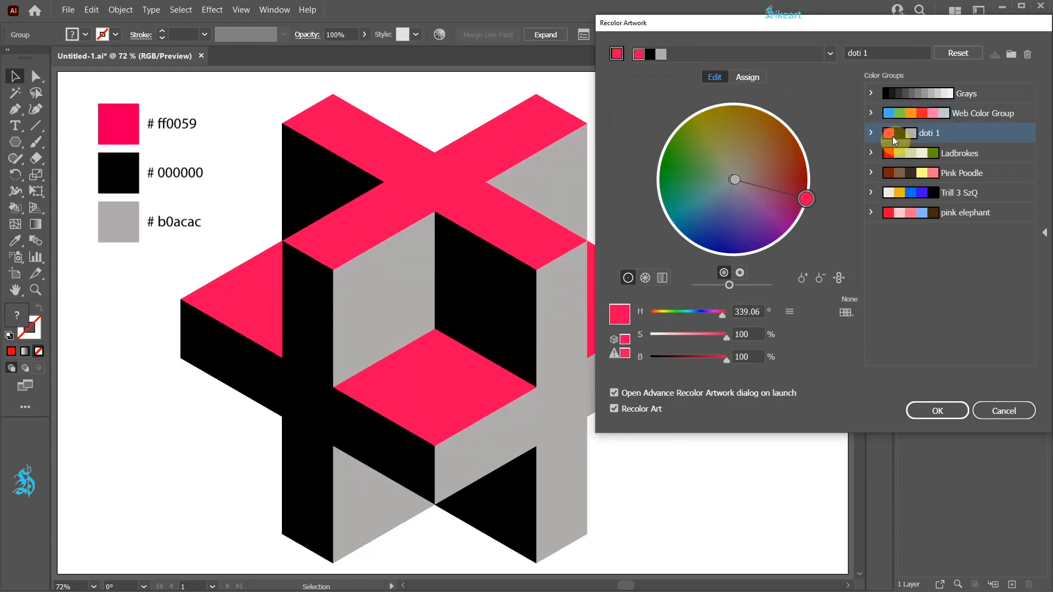
# - Apply the doti 1 recolouring to the figure and activate the Live Paint Bucket
pyautogui.click(937, 411)
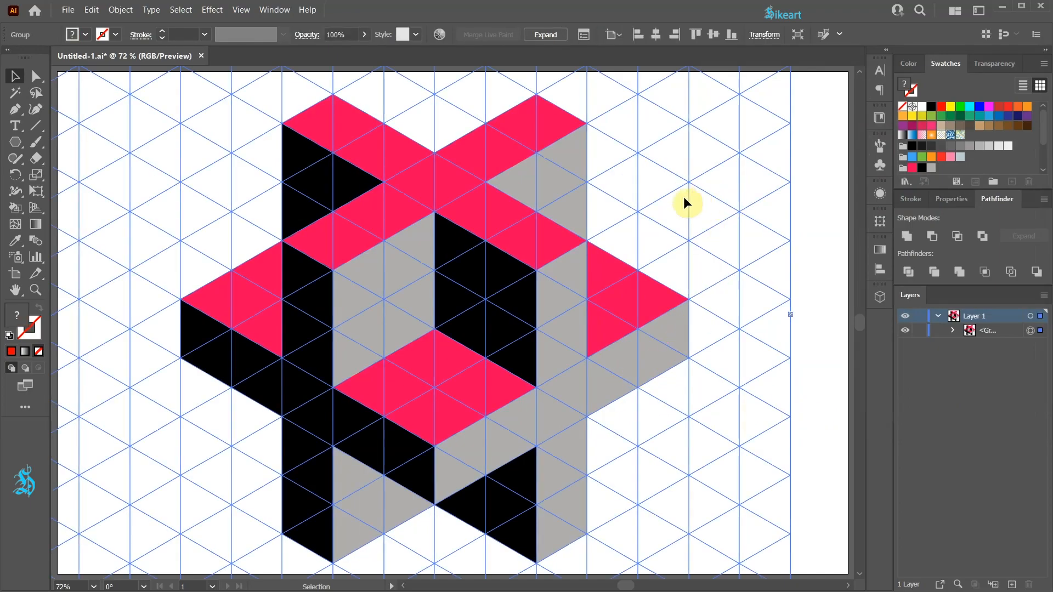
pyautogui.hotkey('ctrl', '-')
pyautogui.press('k')
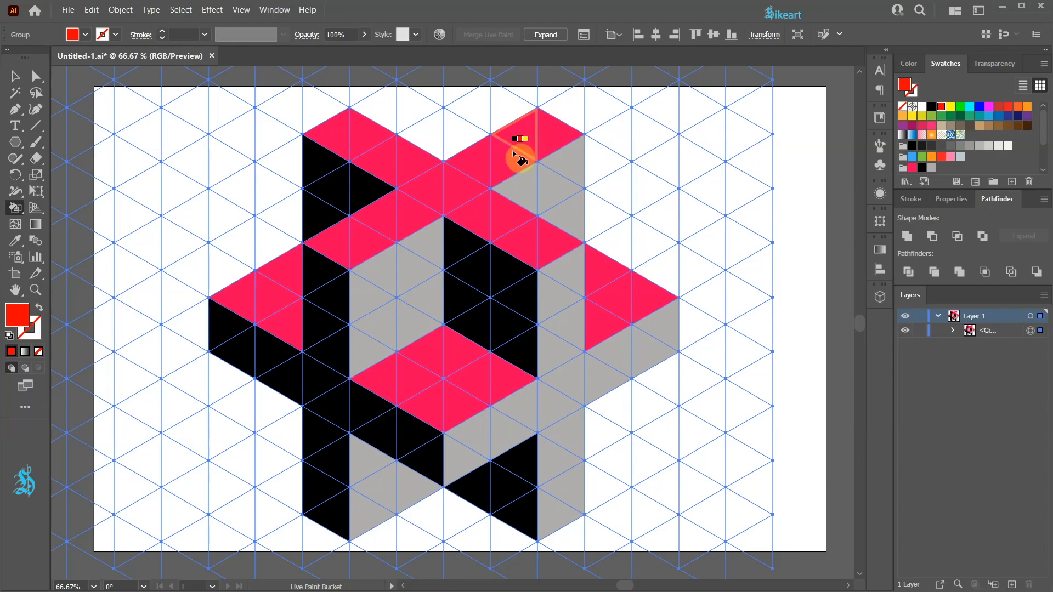
# - Pick a single pink triangle on the upper-right arm with the Live Paint Selection tool, and reselect the whole group
pyautogui.click(20, 208)
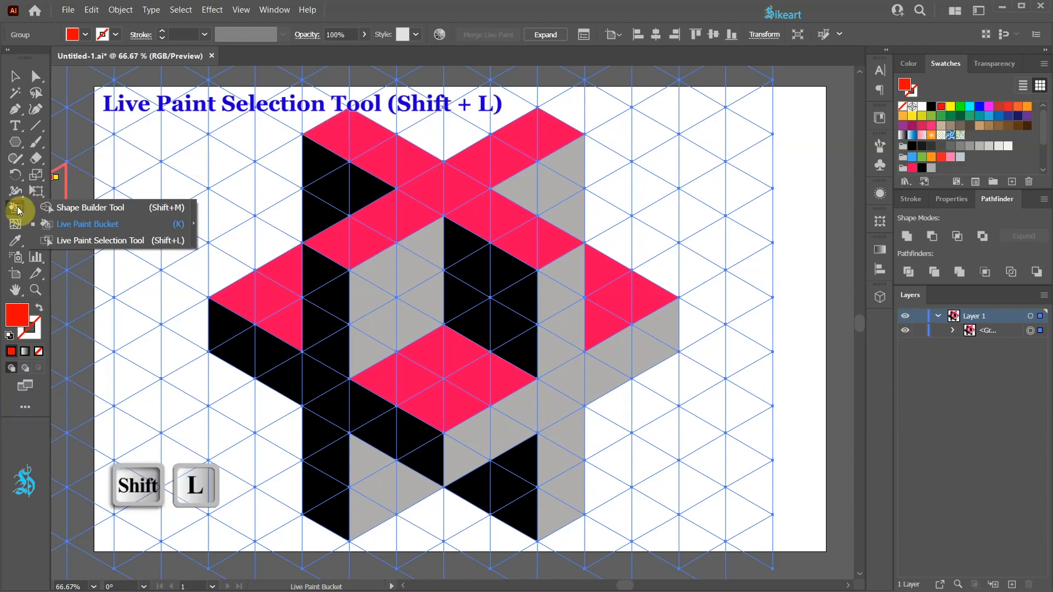
pyautogui.click(162, 241)
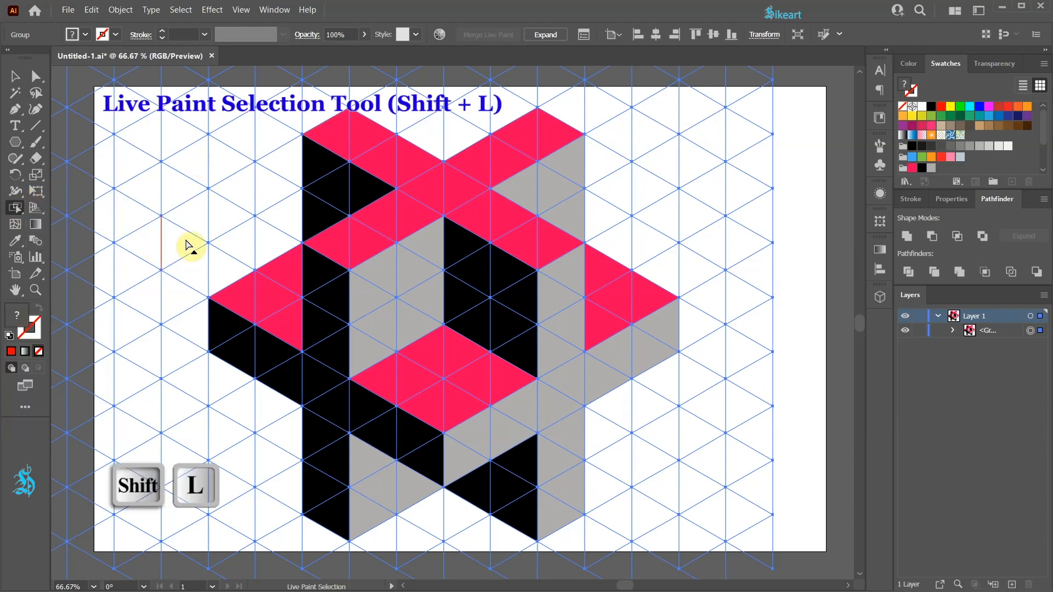
pyautogui.click(552, 140)
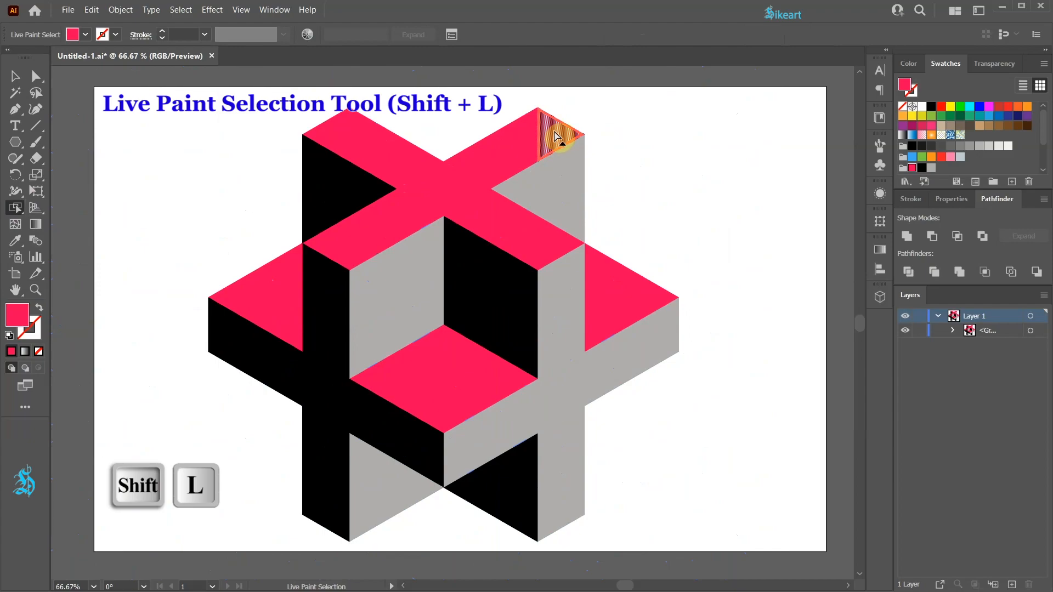
pyautogui.click(1030, 332)
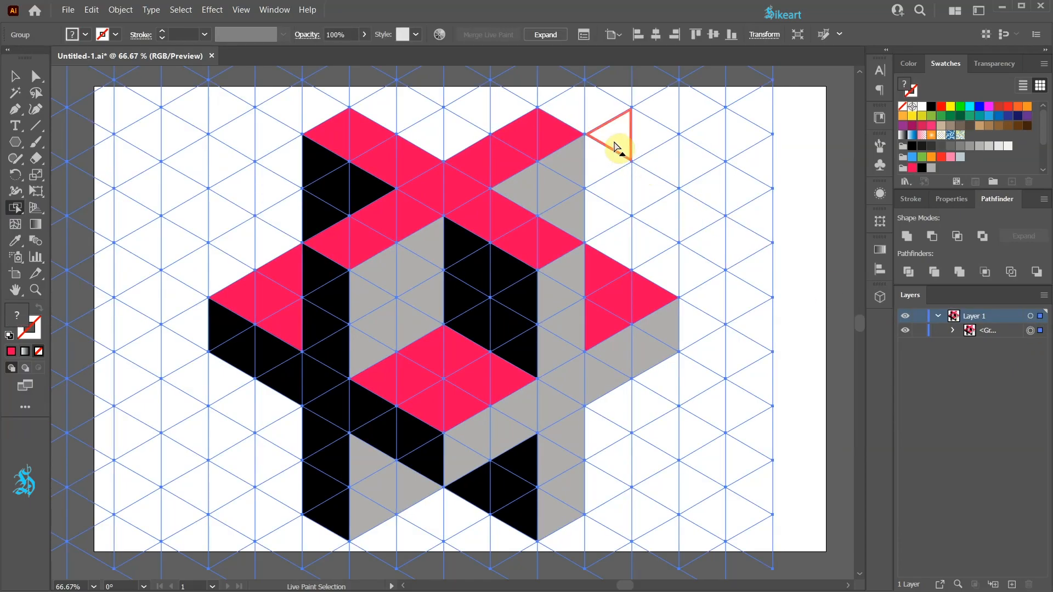
# - Extend the figure's two right-hand arms with Live Paint, filling the added top faces pink and the side faces grey
pyautogui.press('k')
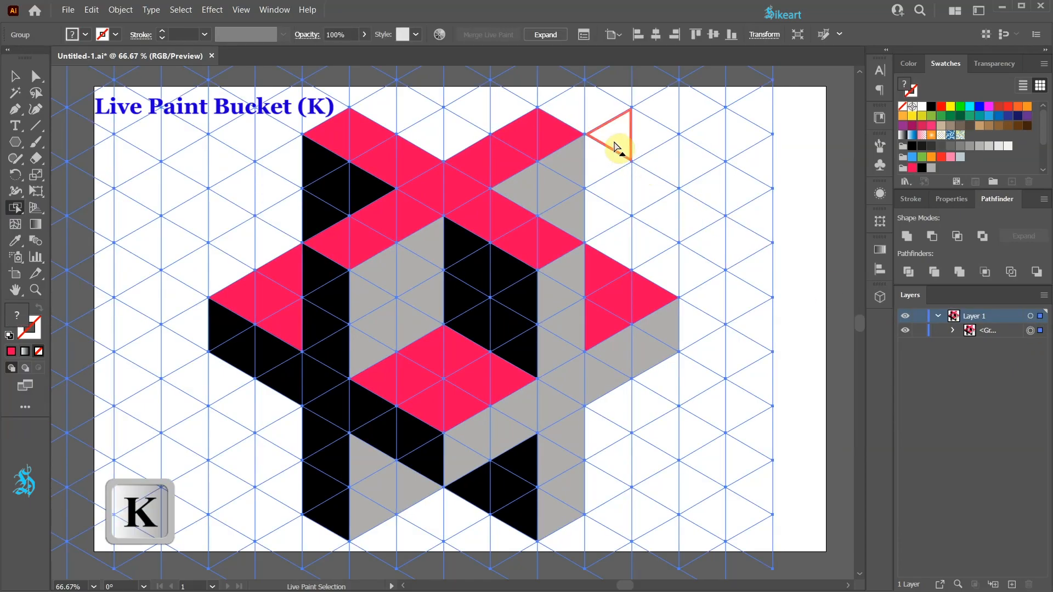
pyautogui.click(15, 208)
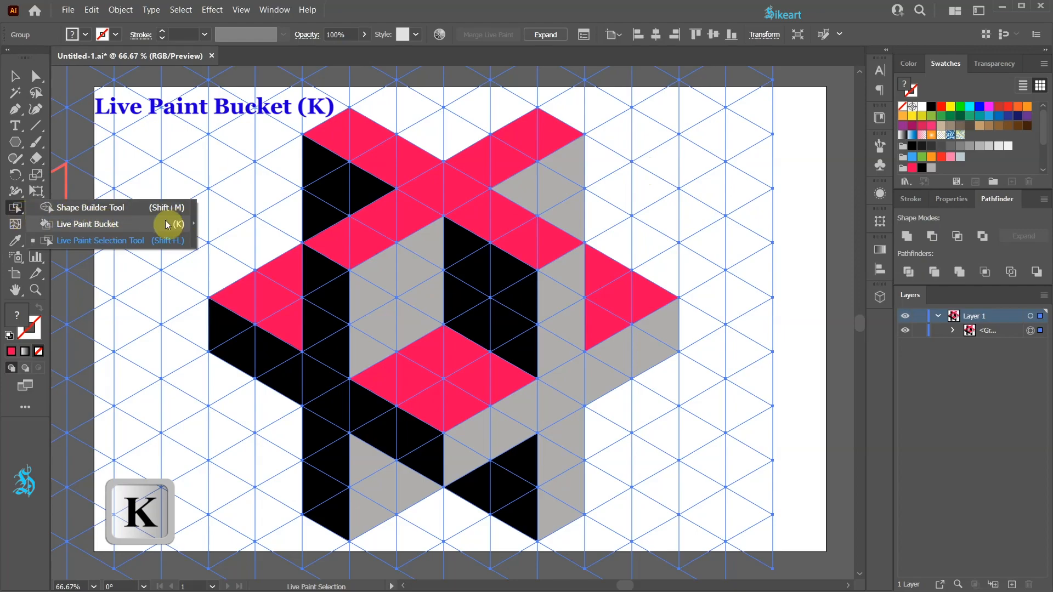
pyautogui.click(88, 224)
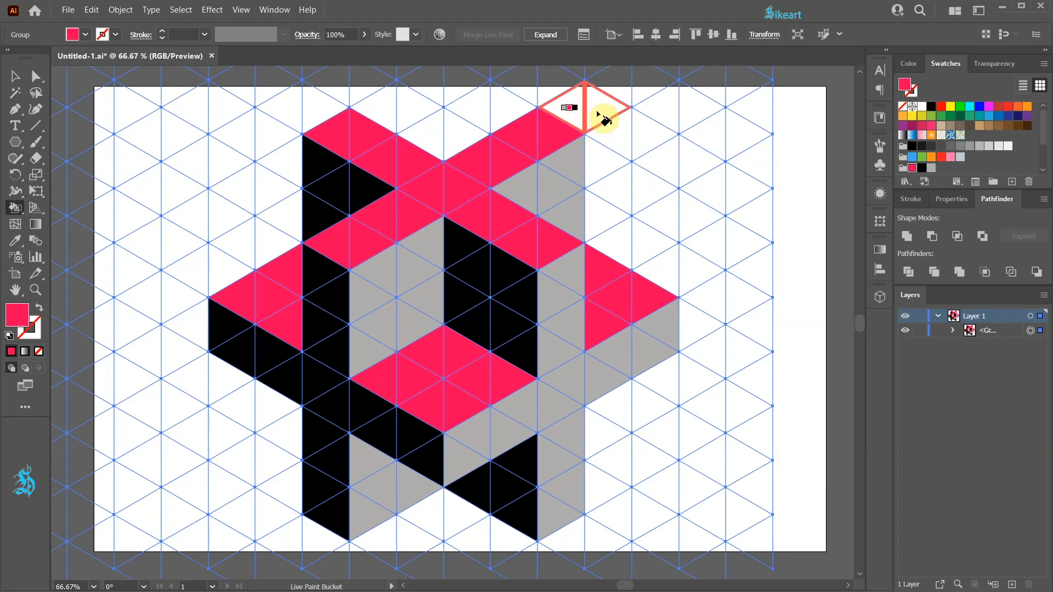
pyautogui.moveTo(598, 113); pyautogui.dragTo(598, 114)
pyautogui.moveTo(613, 245); pyautogui.dragTo(690, 270)
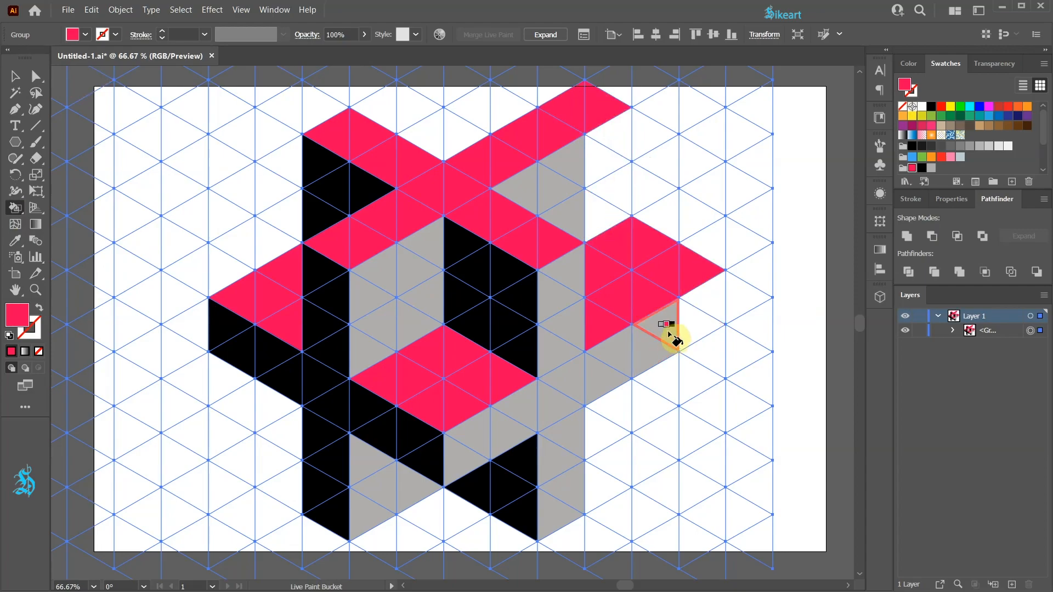
pyautogui.press('Left')
pyautogui.moveTo(683, 334); pyautogui.dragTo(708, 298)
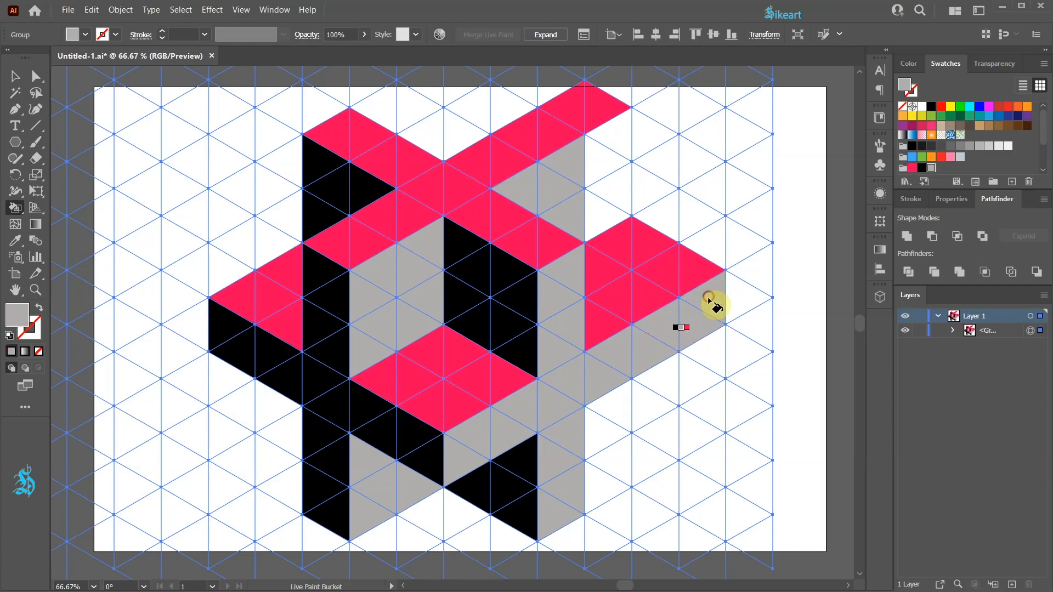
pyautogui.moveTo(625, 164)
pyautogui.mouseDown()
pyautogui.moveTo(612, 139)
pyautogui.moveTo(614, 228)
pyautogui.mouseUp()
# - Rotate the whole Live Paint group by 240°
pyautogui.press('r')
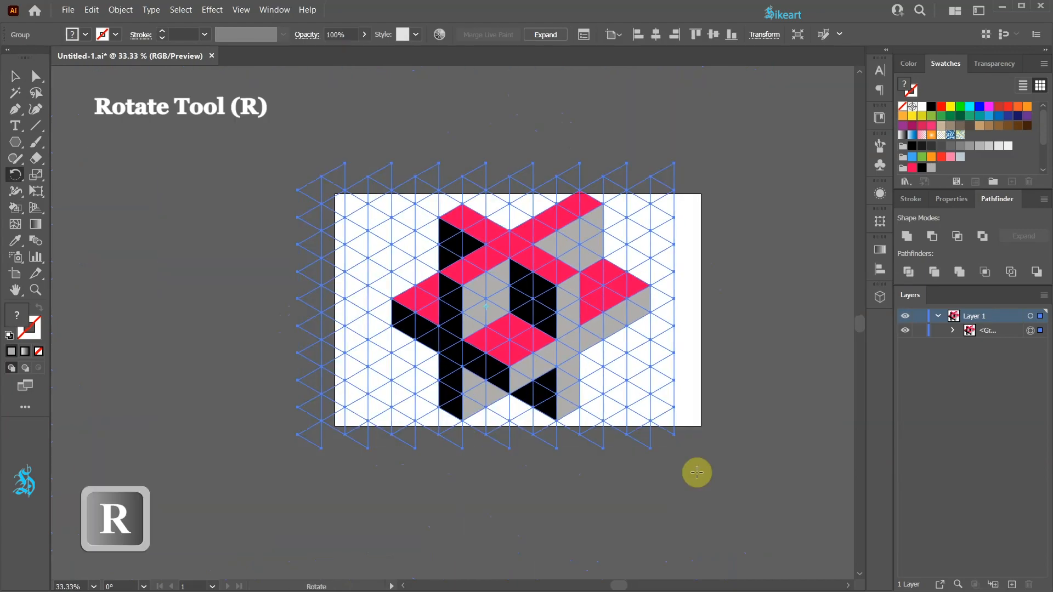
pyautogui.press('Return')
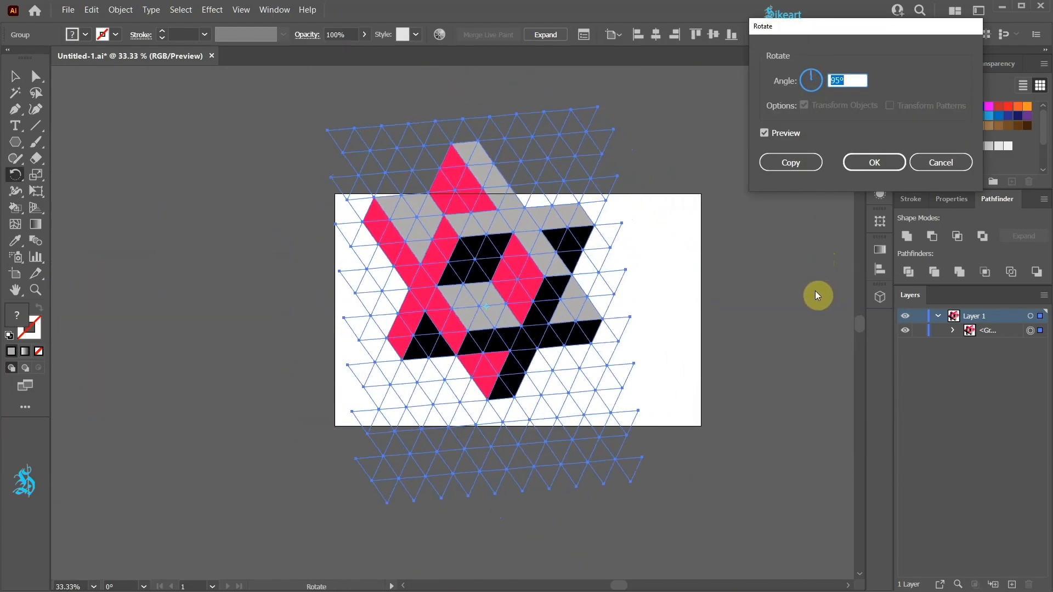
pyautogui.scroll(15, 815, 295)
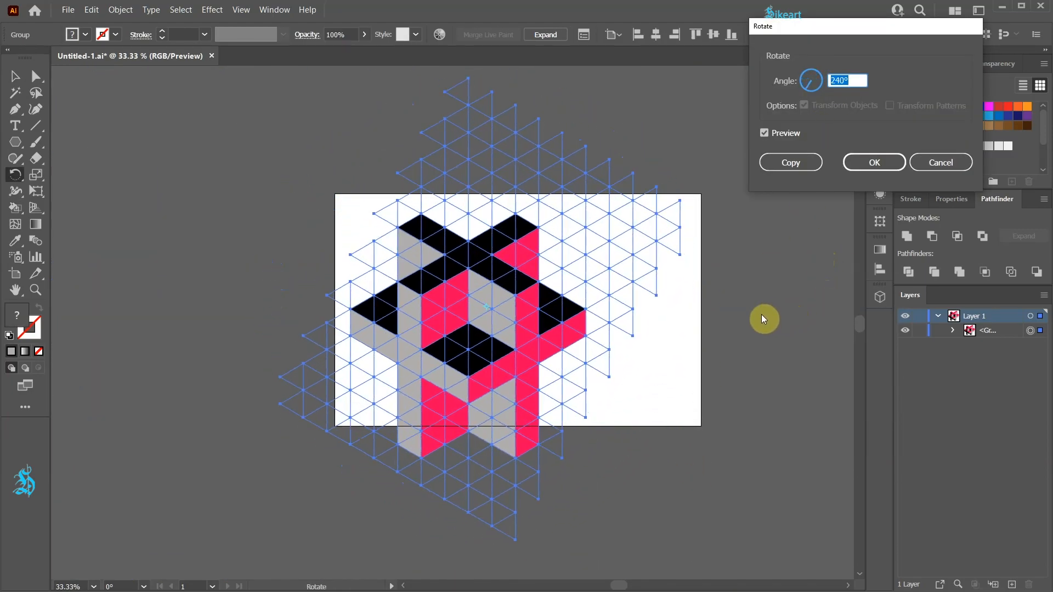
pyautogui.press('Return')
# - Scale the rotated figure down, centre it on the artboard, and deselect it
pyautogui.press('v')
pyautogui.moveTo(528, 366); pyautogui.dragTo(560, 344)
pyautogui.moveTo(549, 516); pyautogui.dragTo(546, 481)
pyautogui.click(706, 392)
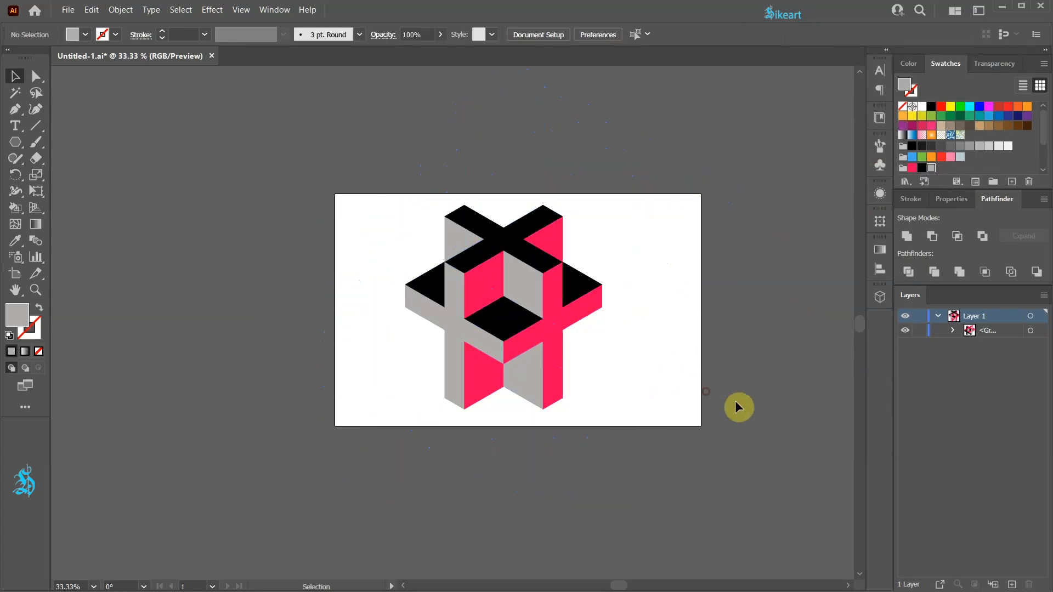
pyautogui.hotkey('ctrl', '0')
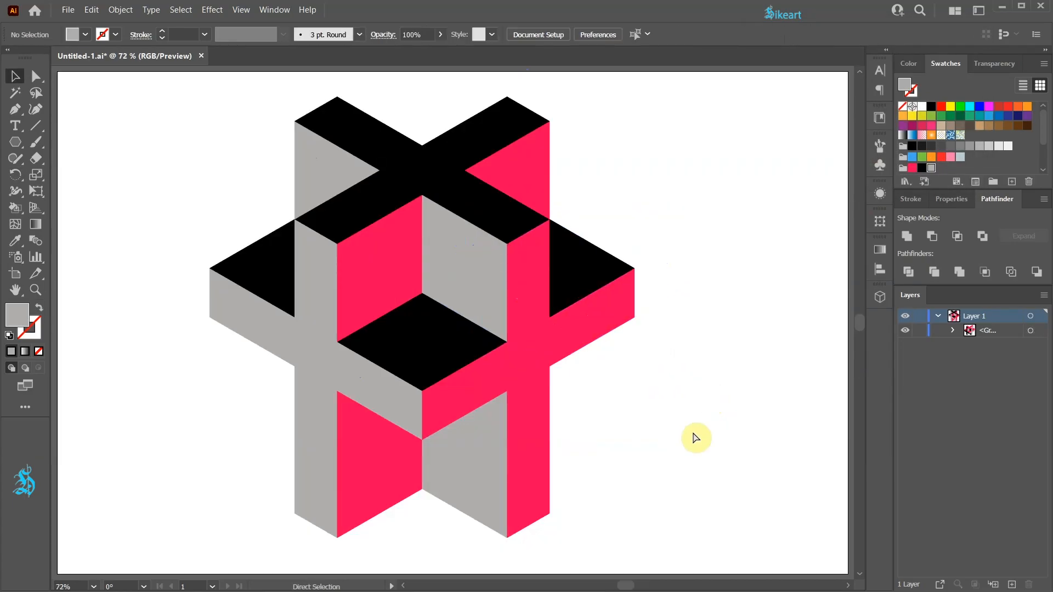
# - Undo the scaling, move, rotation and painted arm extensions, and deselect the artwork
pyautogui.hotkey('ctrl', 'z')
pyautogui.hotkey('ctrl', 'z')
pyautogui.hotkey('ctrl', 'z')
pyautogui.hotkey('ctrl', 'z')
pyautogui.hotkey('ctrl', 'z')
pyautogui.hotkey('ctrl', 'z')
pyautogui.hotkey('ctrl', 'z')
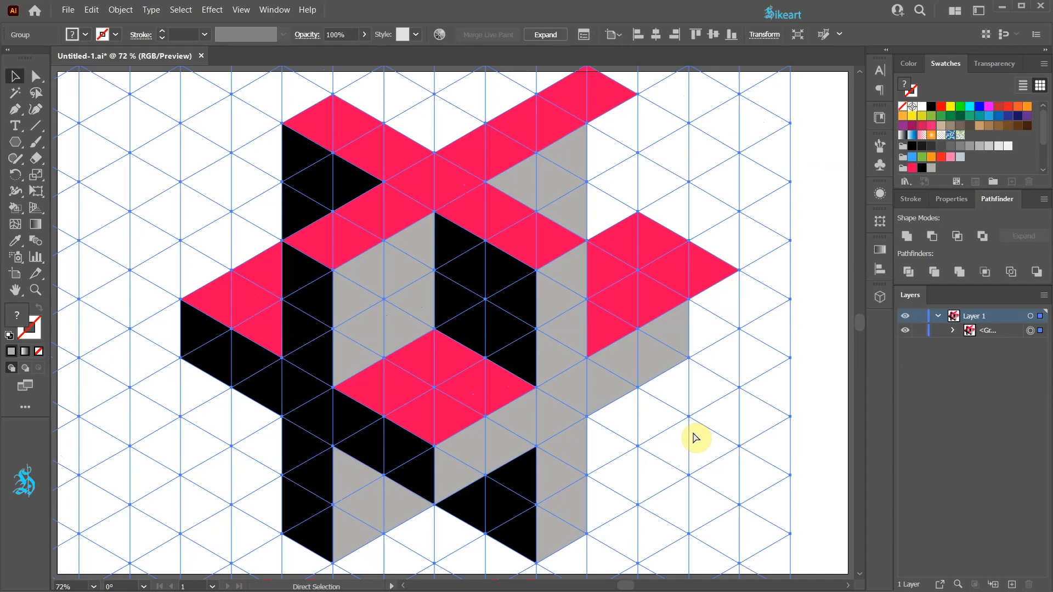
pyautogui.press('v')
pyautogui.click(694, 440)
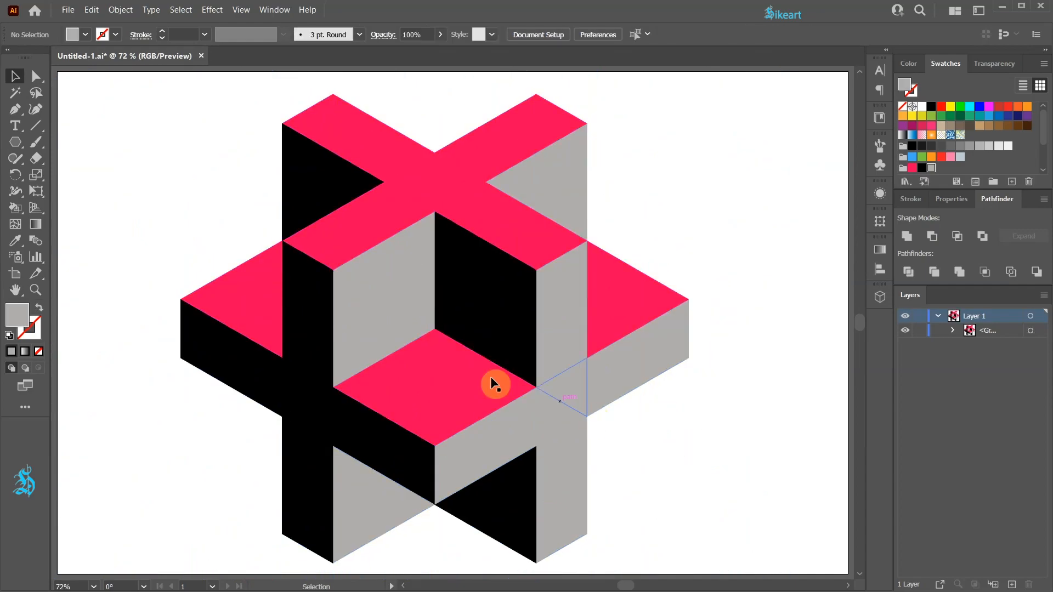
# - Try painting a small cube in the figure's central hollow, and undo the fill
pyautogui.click(445, 325)
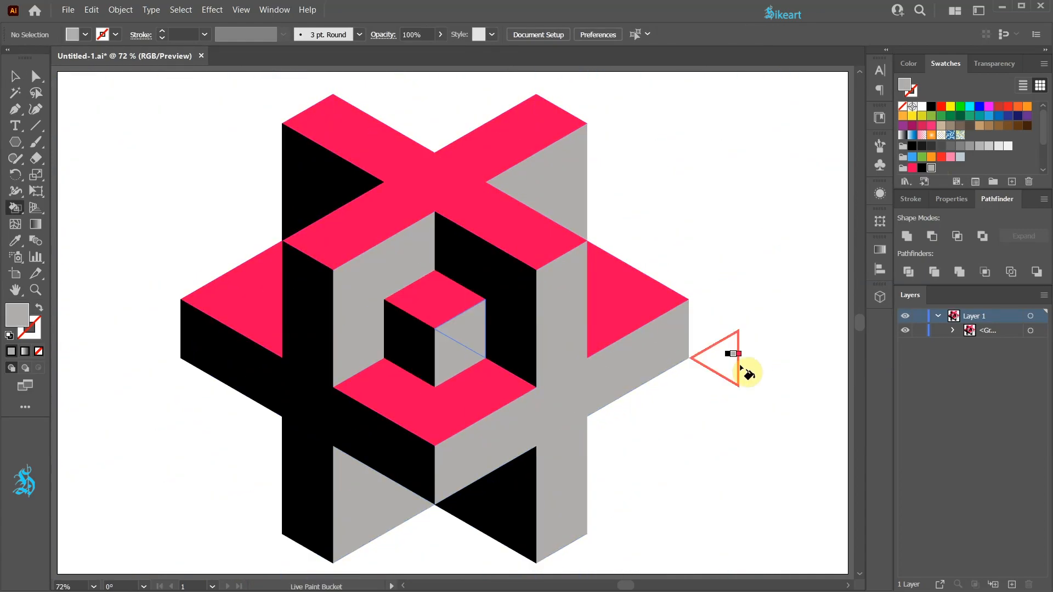
pyautogui.hotkey('ctrl', 'z')
pyautogui.press('v')
# - Paint a small cube in the figure's central hollow with a pink top, black left face and grey right face
pyautogui.press('k')
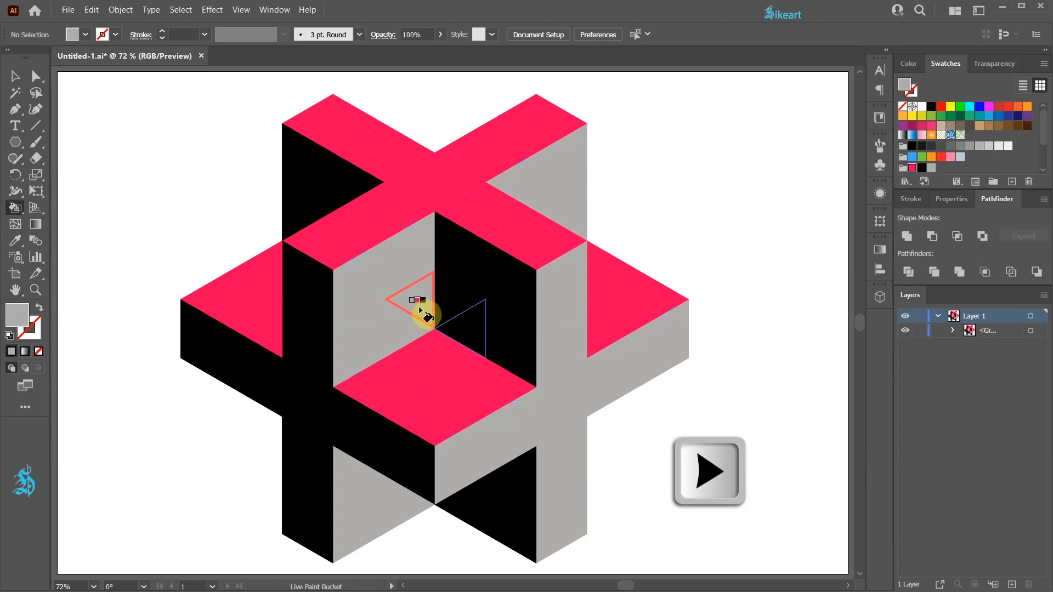
pyautogui.moveTo(419, 302); pyautogui.dragTo(452, 302)
pyautogui.press('Right')
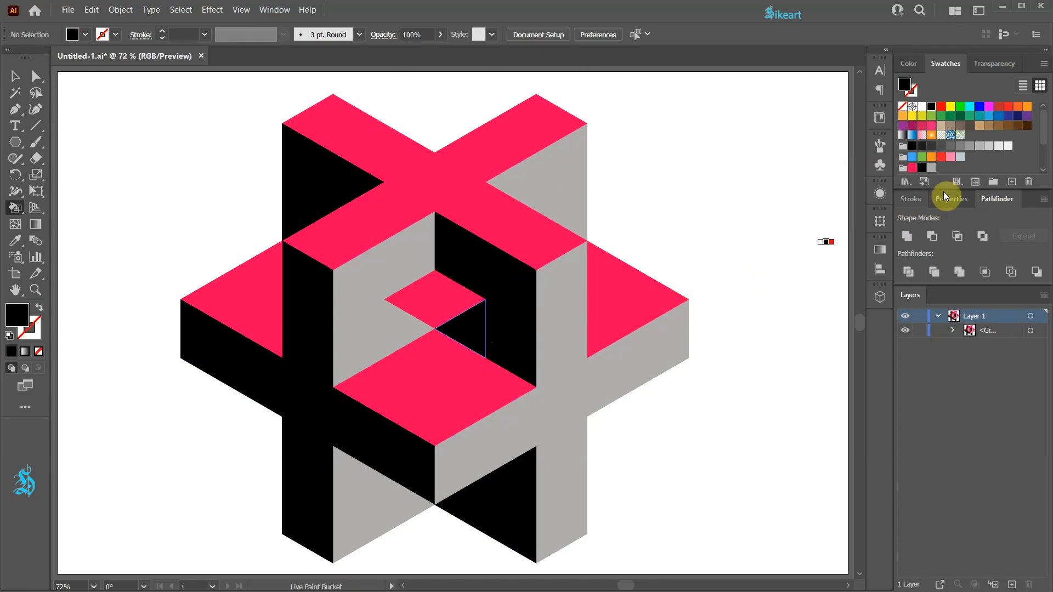
pyautogui.click(922, 168)
pyautogui.moveTo(399, 332); pyautogui.dragTo(422, 364)
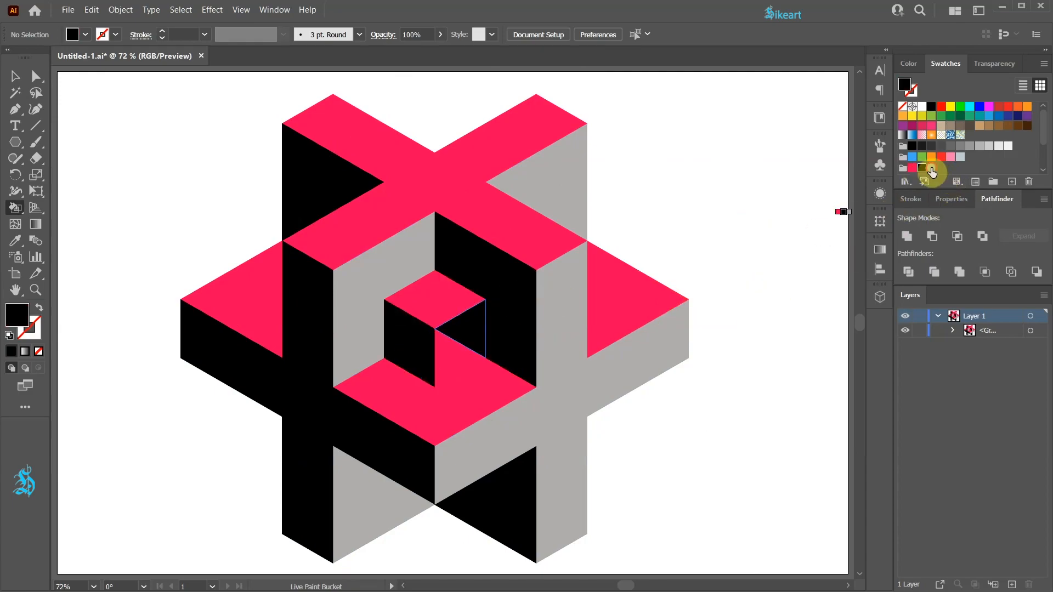
pyautogui.click(931, 168)
pyautogui.moveTo(466, 355); pyautogui.dragTo(478, 362)
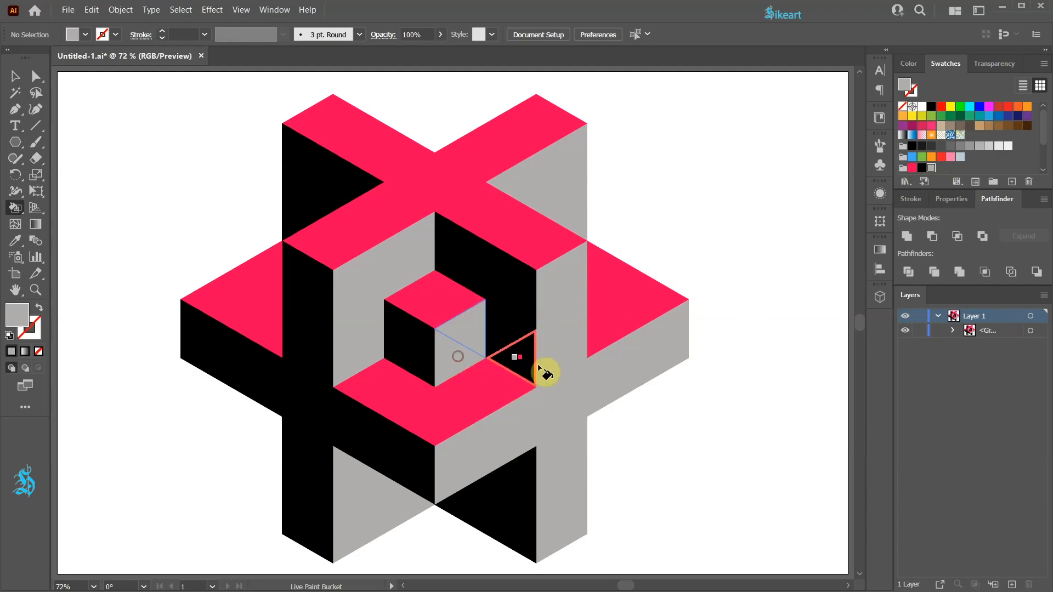
pyautogui.press('v')
pyautogui.click(757, 400)
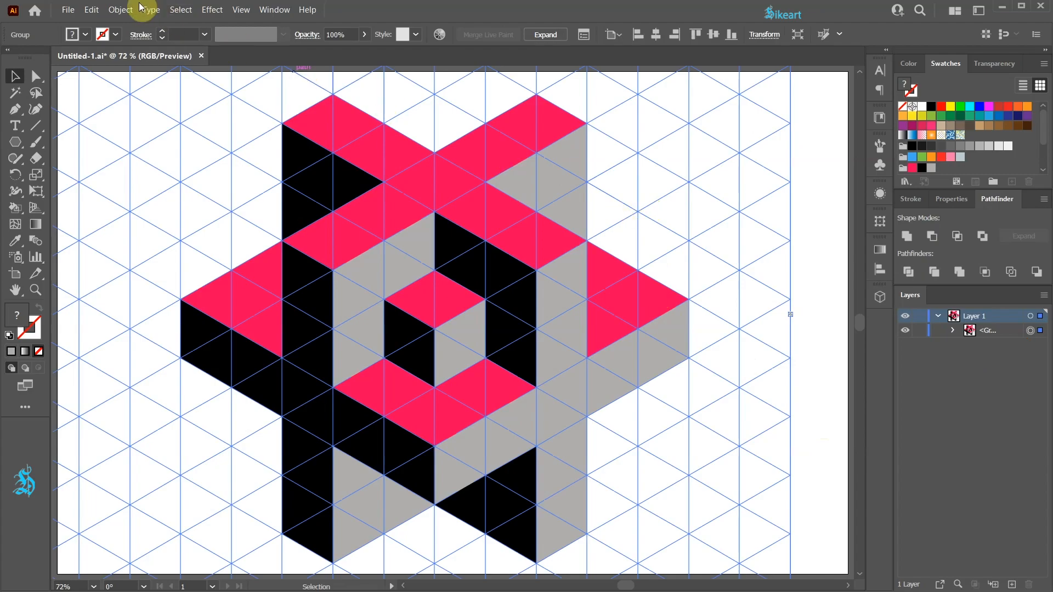
# - Expand the Live Paint group with Object, Fill and Stroke enabled, and select the expanded artwork
pyautogui.click(121, 9)
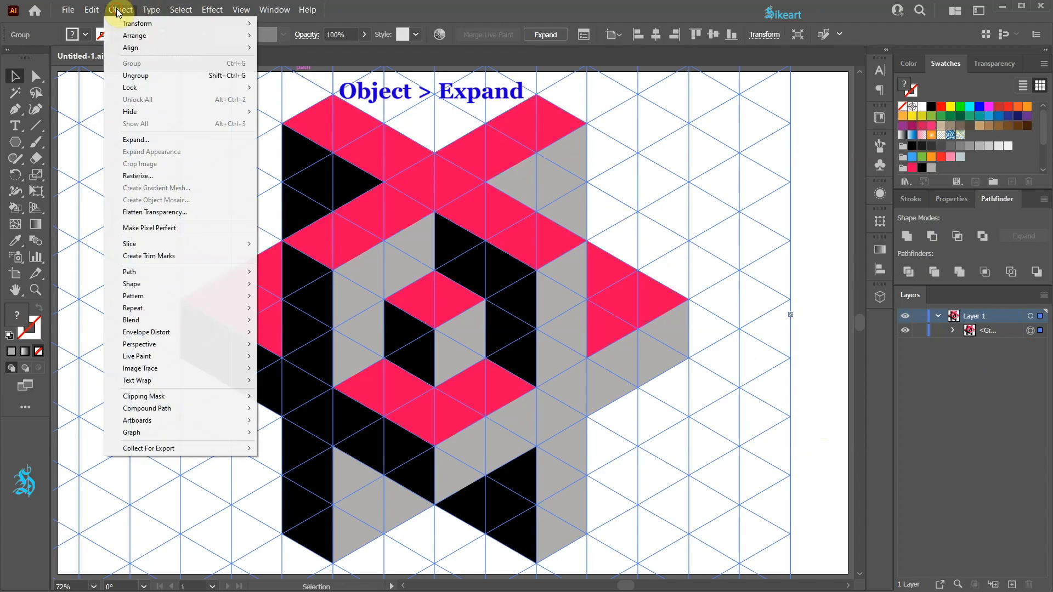
pyautogui.click(171, 142)
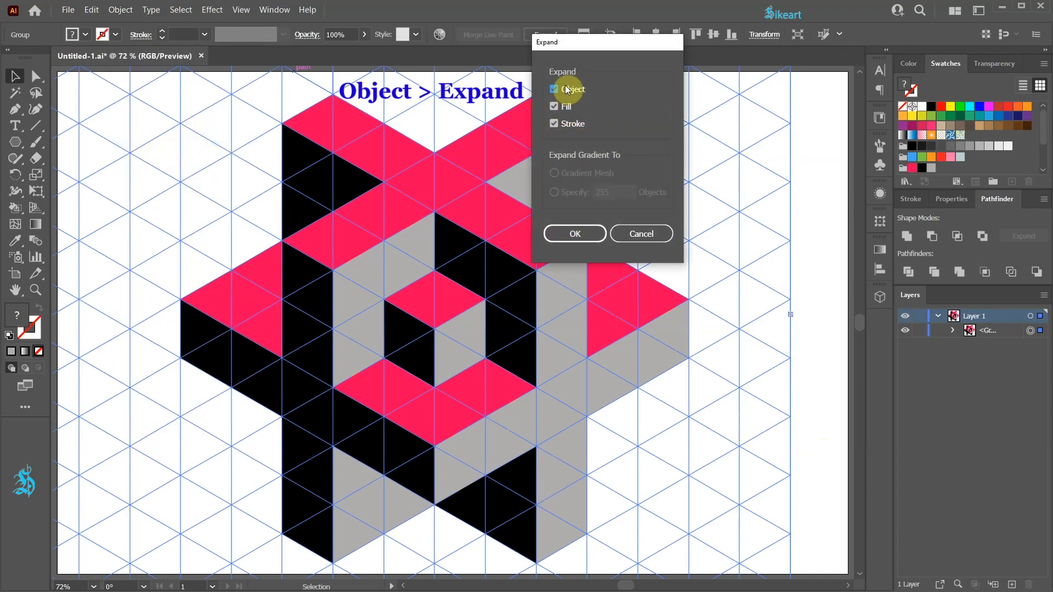
pyautogui.click(576, 234)
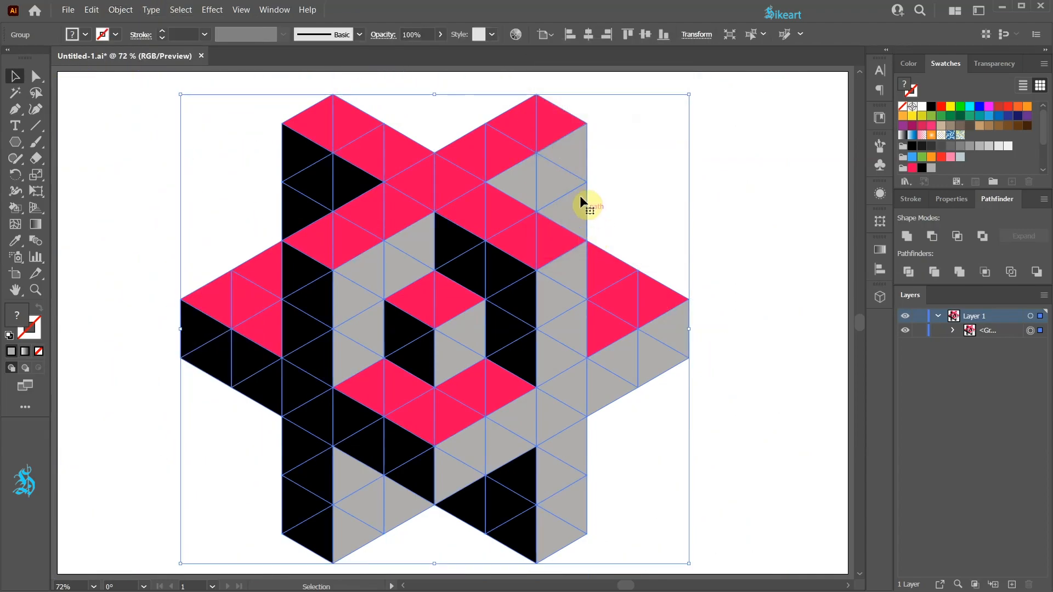
pyautogui.click(634, 202)
pyautogui.click(537, 243)
# - Widen the layer list and ungroup the expanded artwork repeatedly down to individual paths, and deselect them
pyautogui.moveTo(892, 294); pyautogui.dragTo(832, 289)
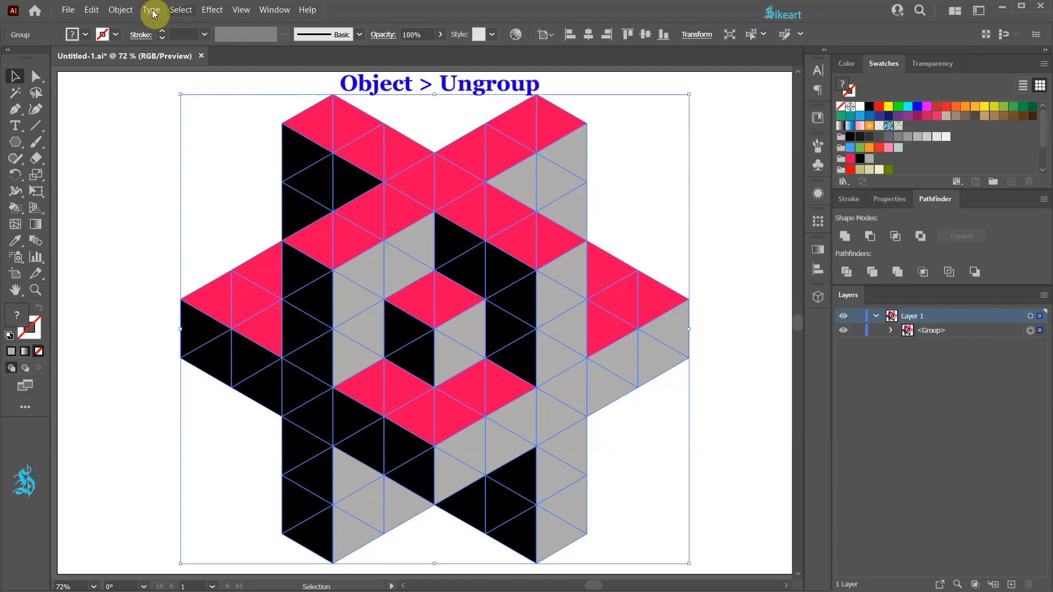
pyautogui.click(120, 10)
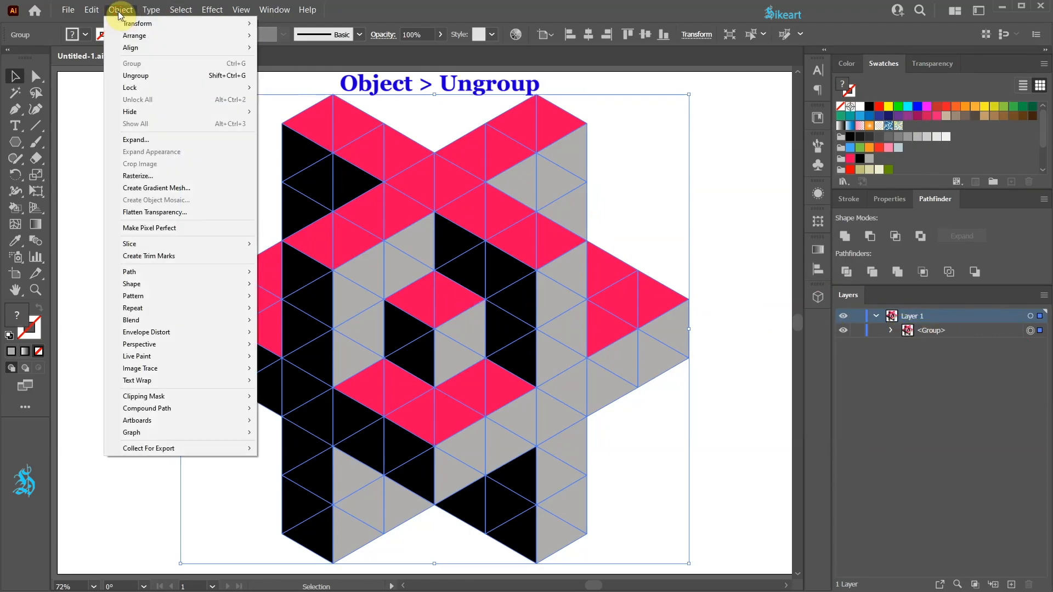
pyautogui.click(143, 74)
pyautogui.click(122, 11)
pyautogui.click(160, 77)
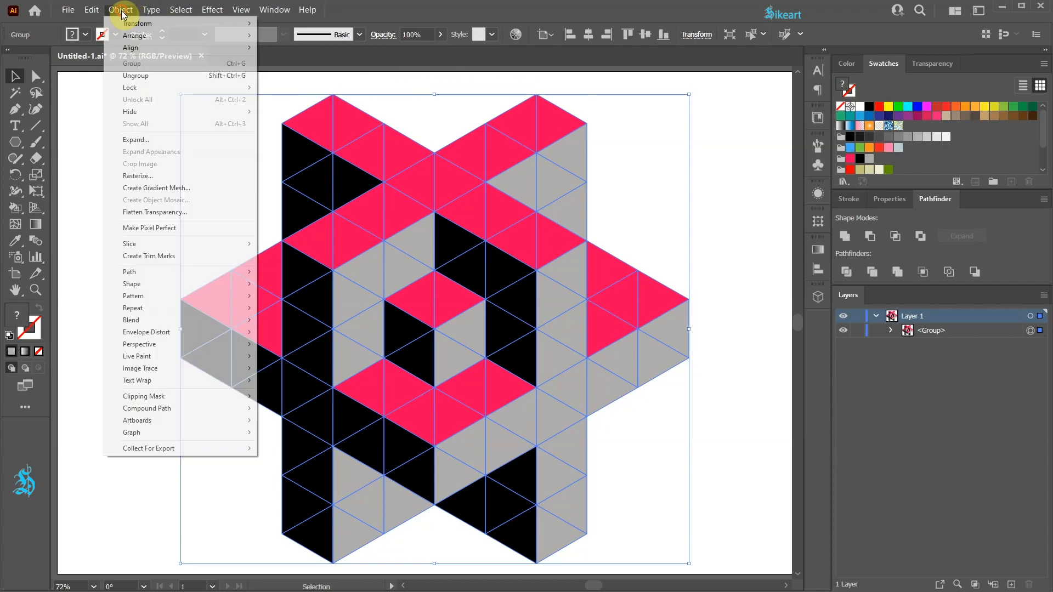
pyautogui.click(120, 9)
pyautogui.click(160, 80)
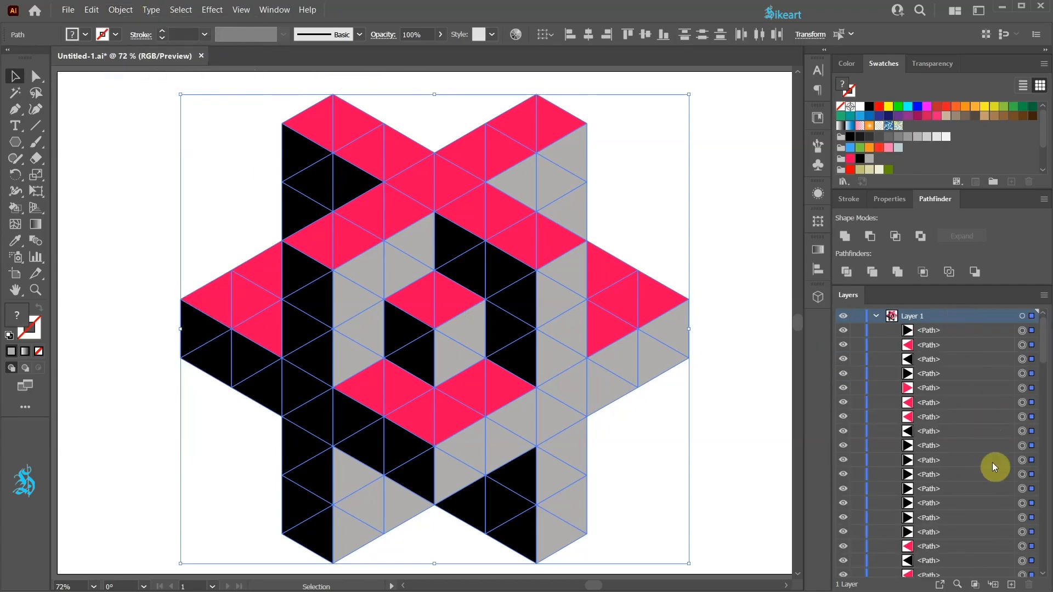
pyautogui.click(738, 245)
# - Select all the pink triangles of the X-shaped top face and unite them into one shape
pyautogui.press('v')
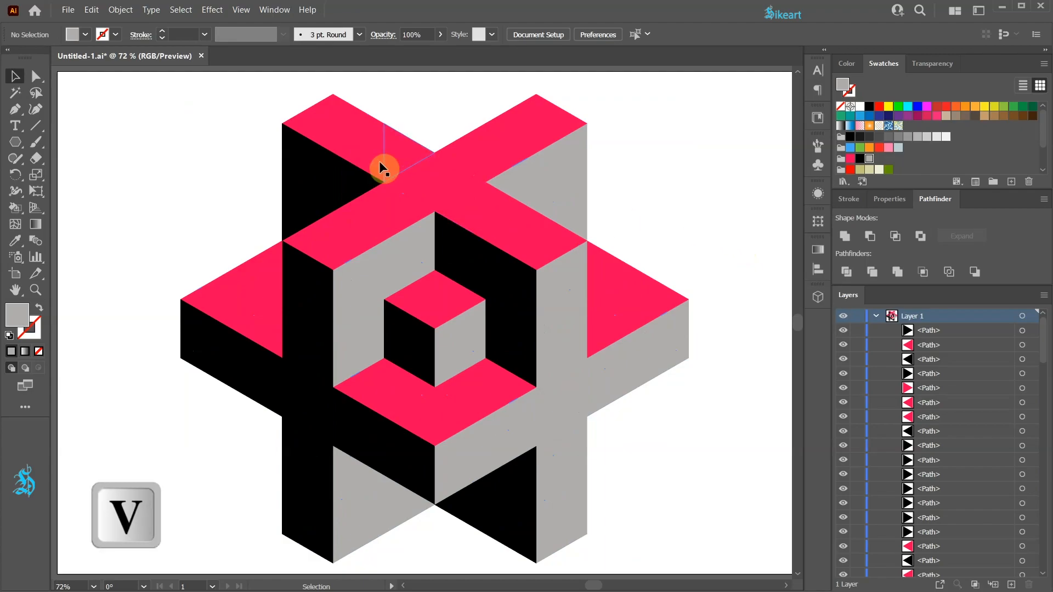
pyautogui.click(317, 124)
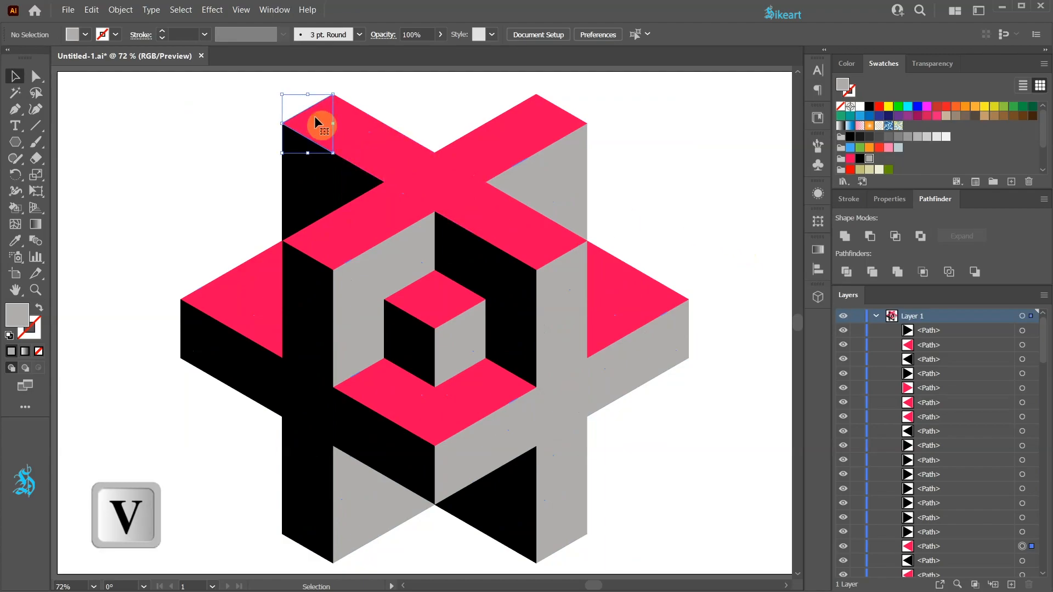
pyautogui.keyDown('shift'); pyautogui.click(367, 146); pyautogui.keyUp('shift')
pyautogui.keyDown('shift'); pyautogui.click(381, 155); pyautogui.keyUp('shift')
pyautogui.keyDown('shift'); pyautogui.click(423, 179); pyautogui.keyUp('shift')
pyautogui.keyDown('shift'); pyautogui.click(475, 219); pyautogui.keyUp('shift')
pyautogui.keyDown('shift'); pyautogui.click(518, 233); pyautogui.keyUp('shift')
pyautogui.keyDown('shift'); pyautogui.click(527, 248); pyautogui.keyUp('shift')
pyautogui.keyDown('shift'); pyautogui.click(550, 245); pyautogui.keyUp('shift')
pyautogui.keyDown('shift'); pyautogui.click(495, 153); pyautogui.keyUp('shift')
pyautogui.keyDown('shift'); pyautogui.click(526, 127); pyautogui.keyUp('shift')
pyautogui.keyDown('shift'); pyautogui.click(404, 208); pyautogui.keyUp('shift')
pyautogui.keyDown('shift'); pyautogui.click(372, 213); pyautogui.keyUp('shift')
pyautogui.keyDown('shift'); pyautogui.click(353, 243); pyautogui.keyUp('shift')
pyautogui.keyDown('shift'); pyautogui.click(325, 238); pyautogui.keyUp('shift')
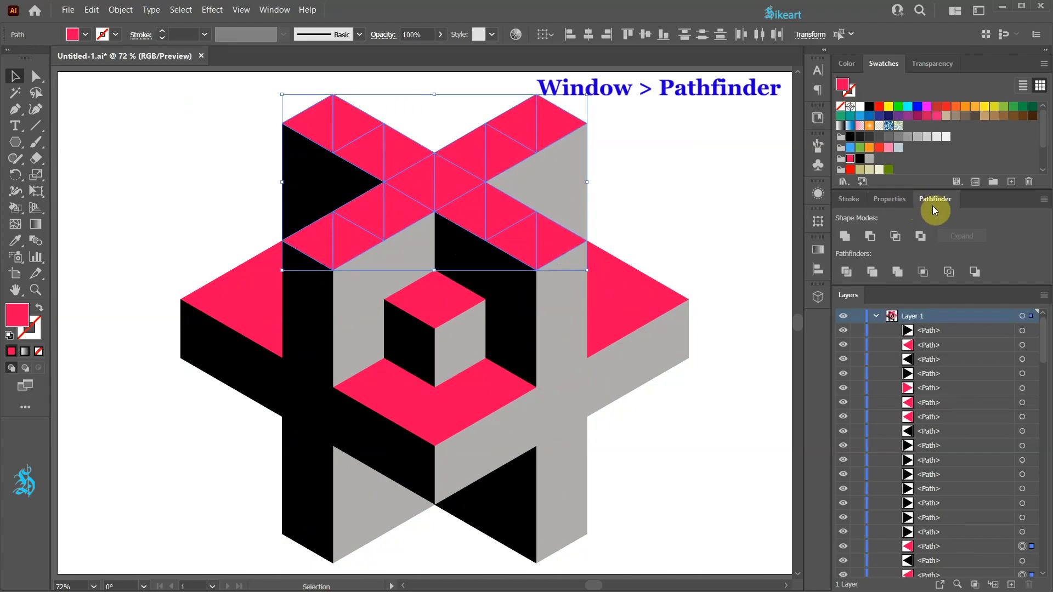
pyautogui.click(845, 237)
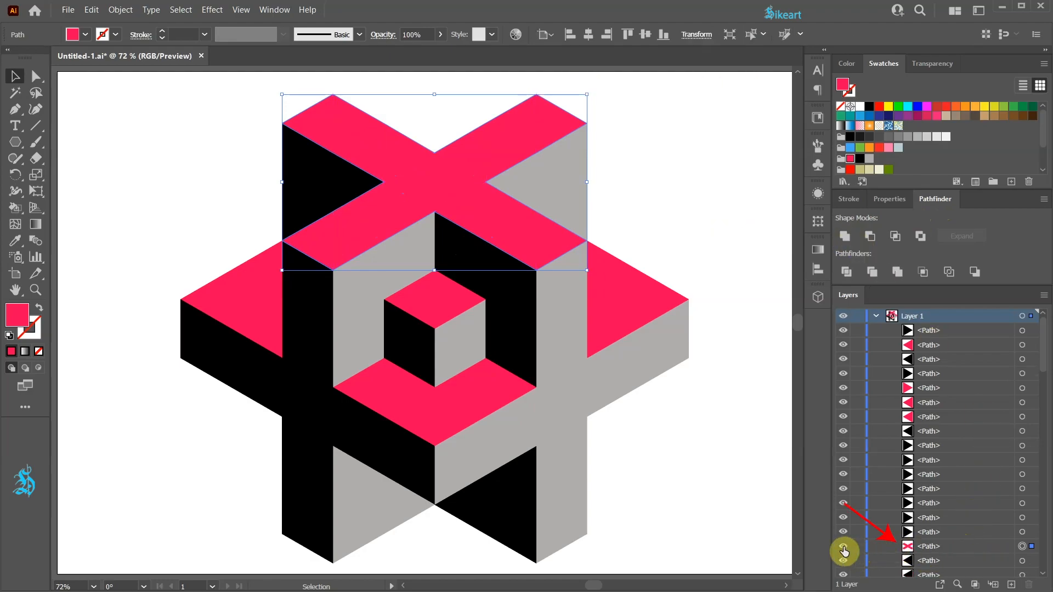
# - Check the united X-shaped path by hiding and showing it, and narrow the layer list again
pyautogui.click(843, 547)
pyautogui.click(843, 547)
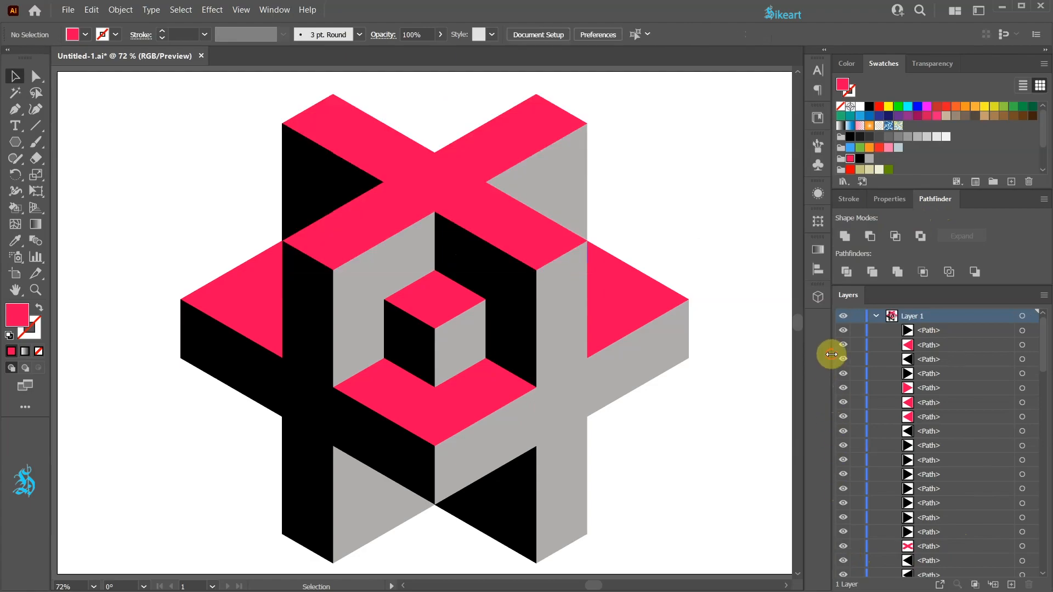
pyautogui.moveTo(831, 353); pyautogui.dragTo(894, 353)
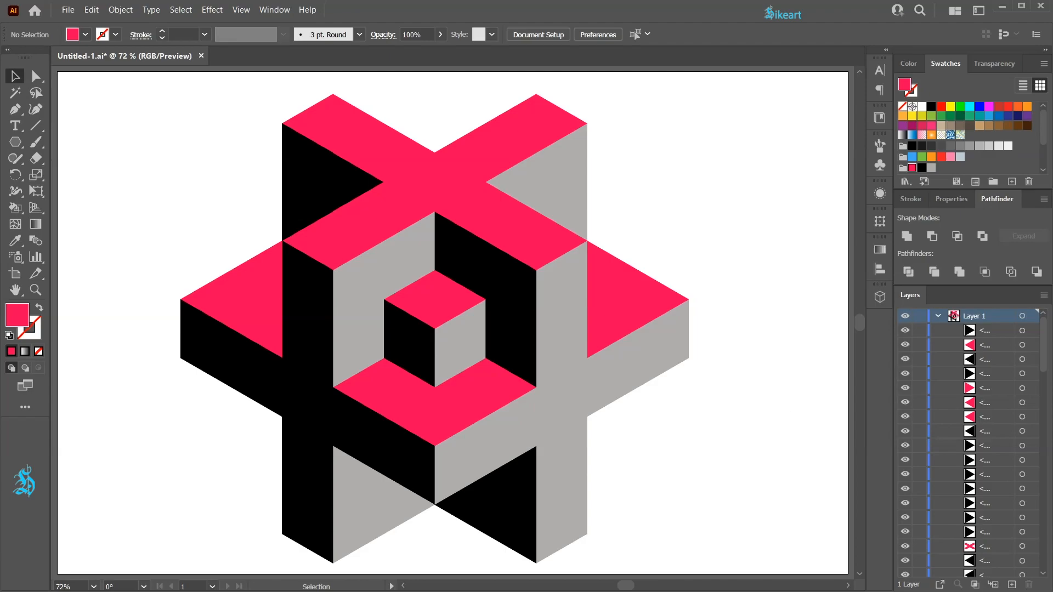